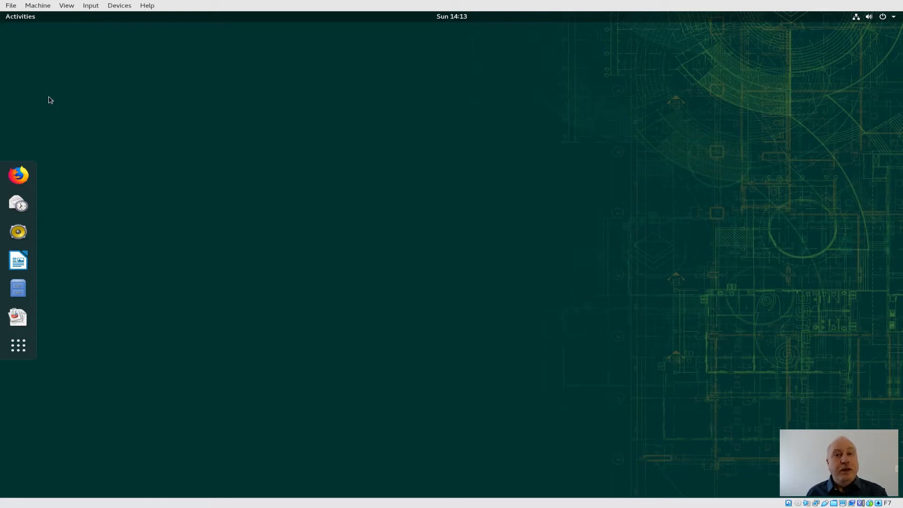
Find and open the Backups tool from the desktop's application search
{"action": "left_click", "coordinate": [22, 17]}
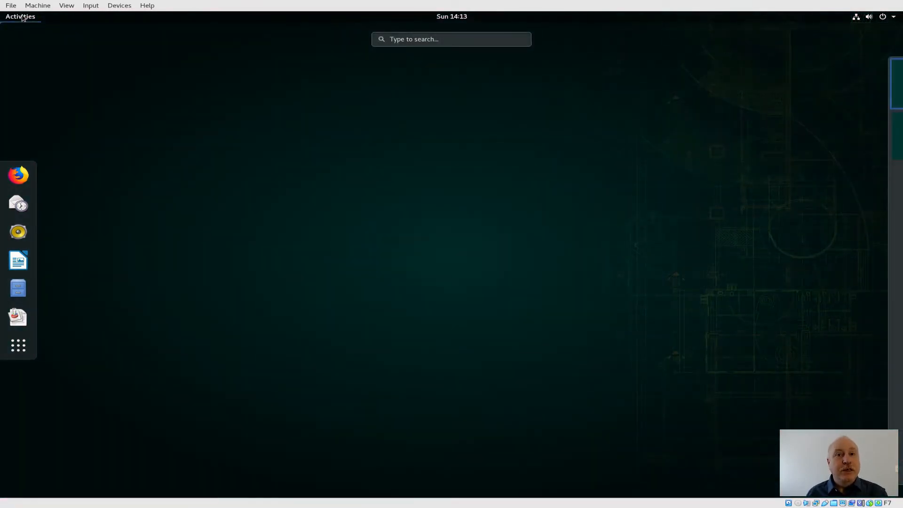
{"action": "type", "text": "backup"}
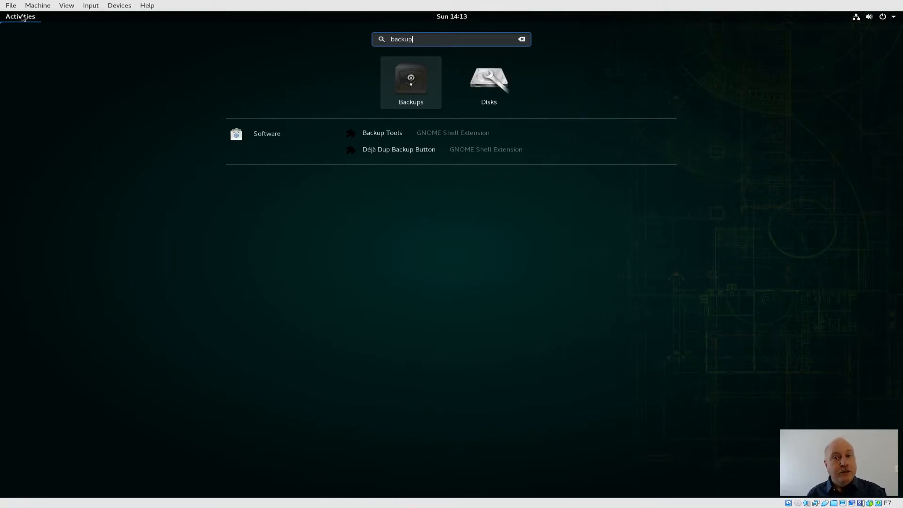
{"action": "key", "text": "Return"}
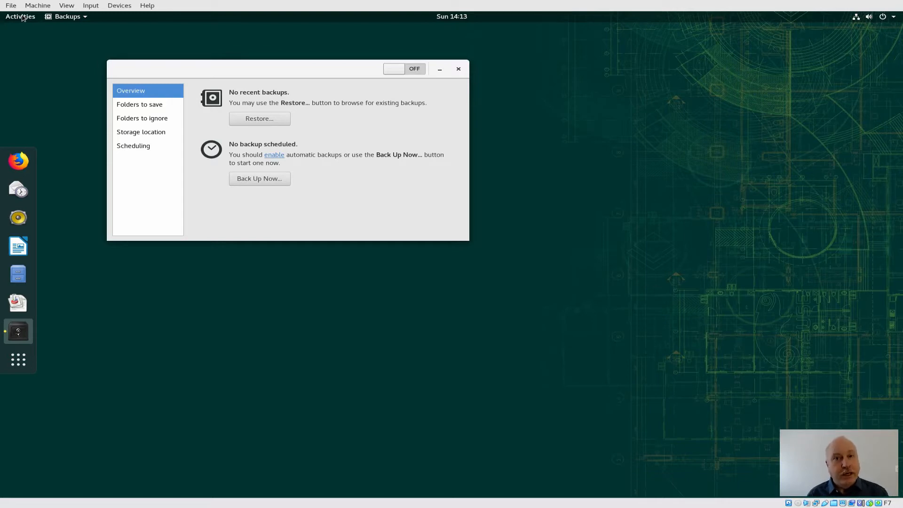
Review the backup folders to save and ignore, storage location, scheduling and overview settings, and close the Backups tool
{"action": "left_click", "coordinate": [148, 105]}
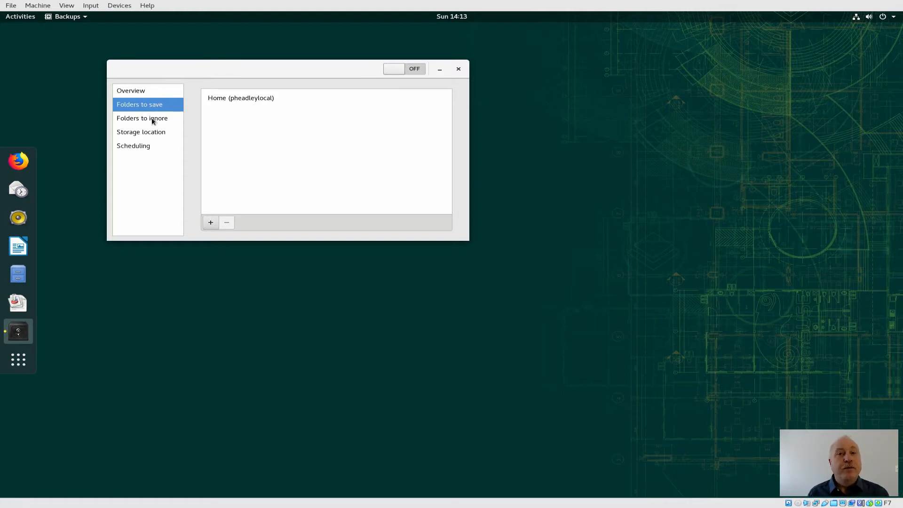
{"action": "left_click", "coordinate": [153, 122]}
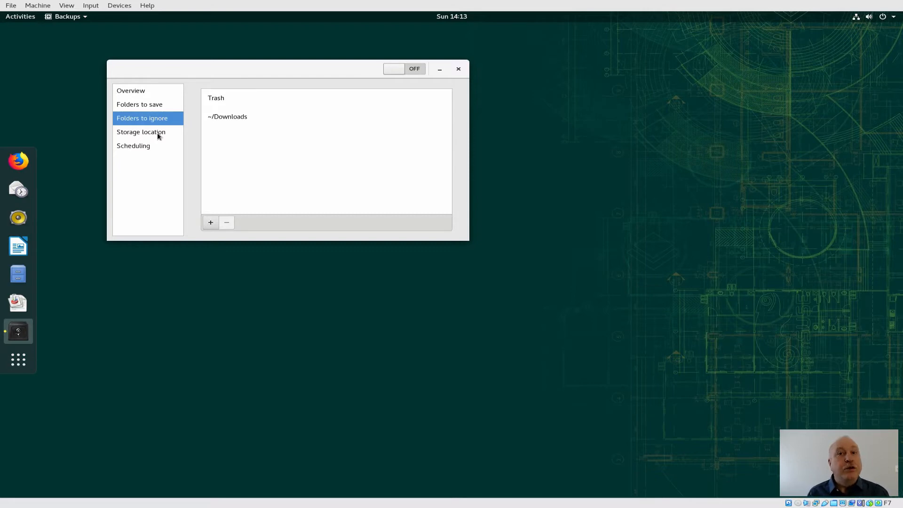
{"action": "left_click", "coordinate": [145, 134]}
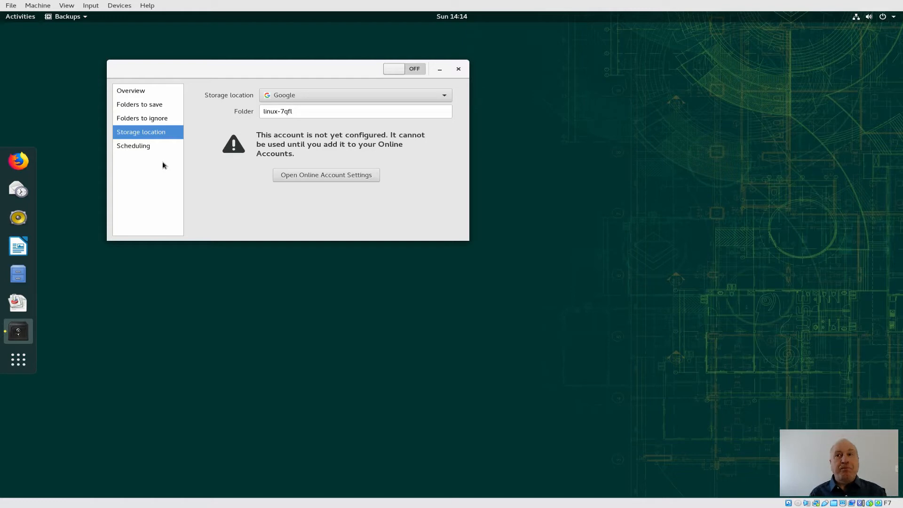
{"action": "left_click", "coordinate": [137, 146]}
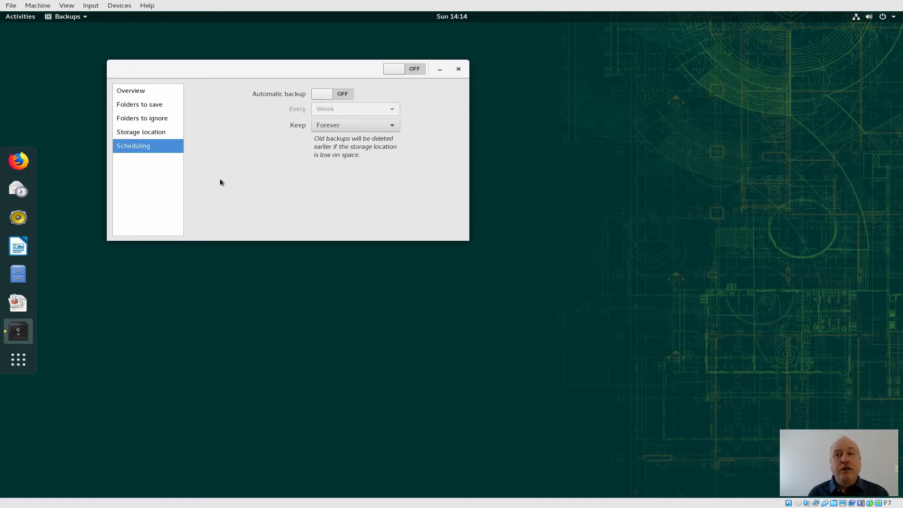
{"action": "left_click", "coordinate": [135, 94]}
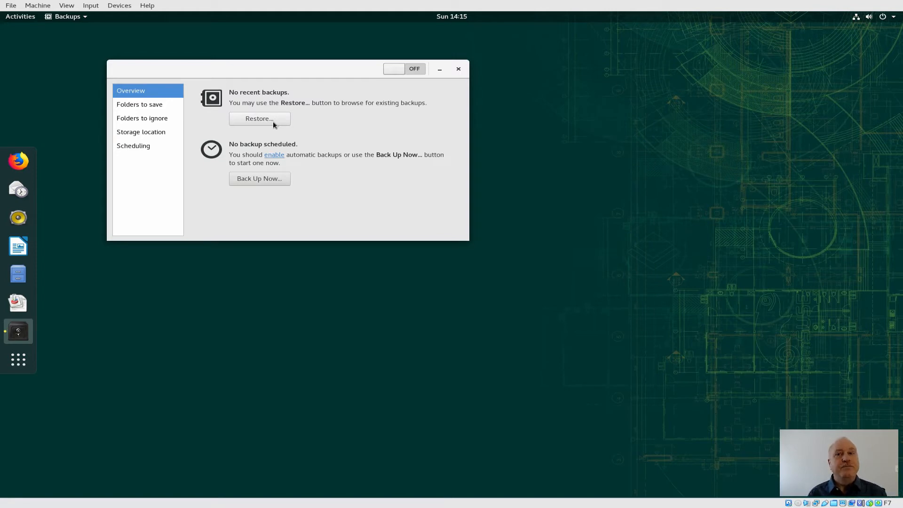
{"action": "left_click", "coordinate": [458, 69]}
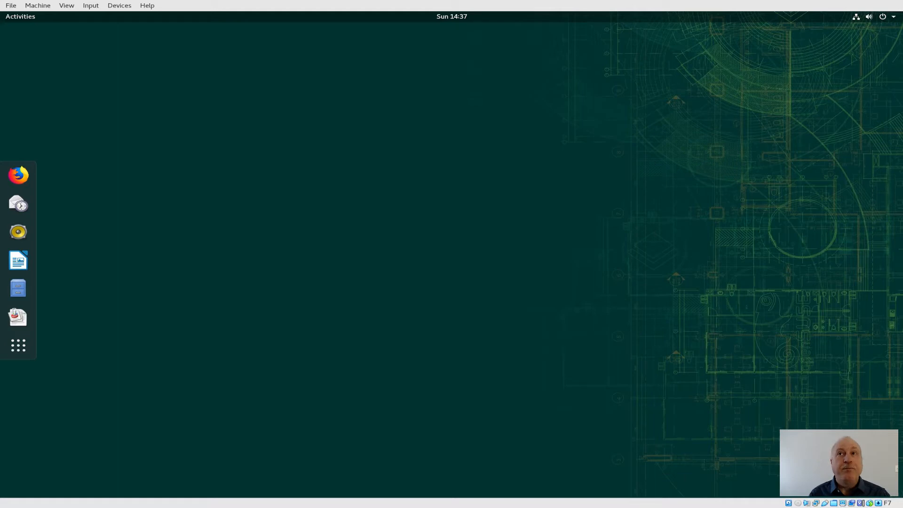
Open the YaST Software Management tool and authenticate with the root password
{"action": "left_click", "coordinate": [28, 17]}
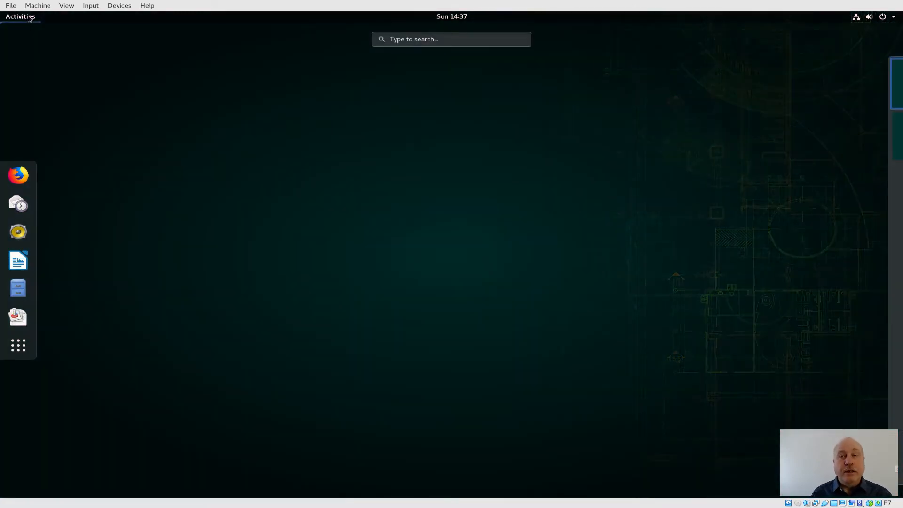
{"action": "type", "text": "software"}
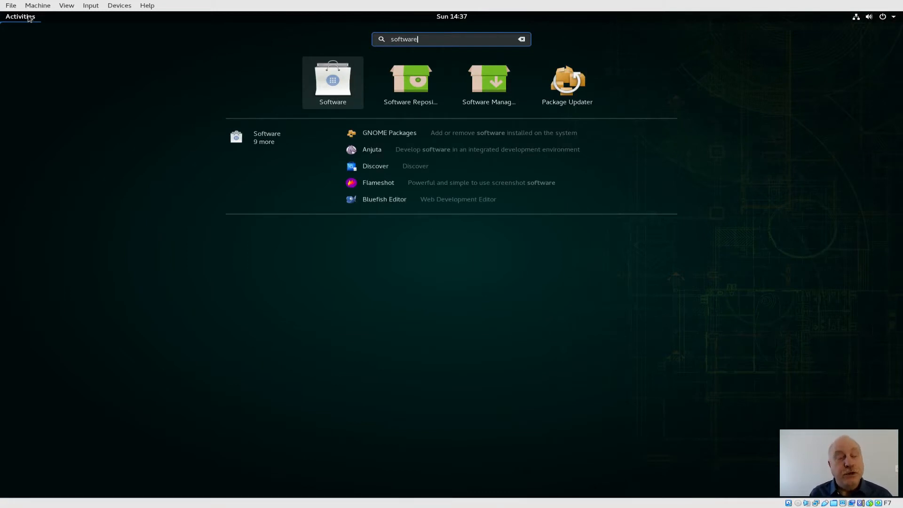
{"action": "key", "text": "Right"}
{"action": "key", "text": "Right"}
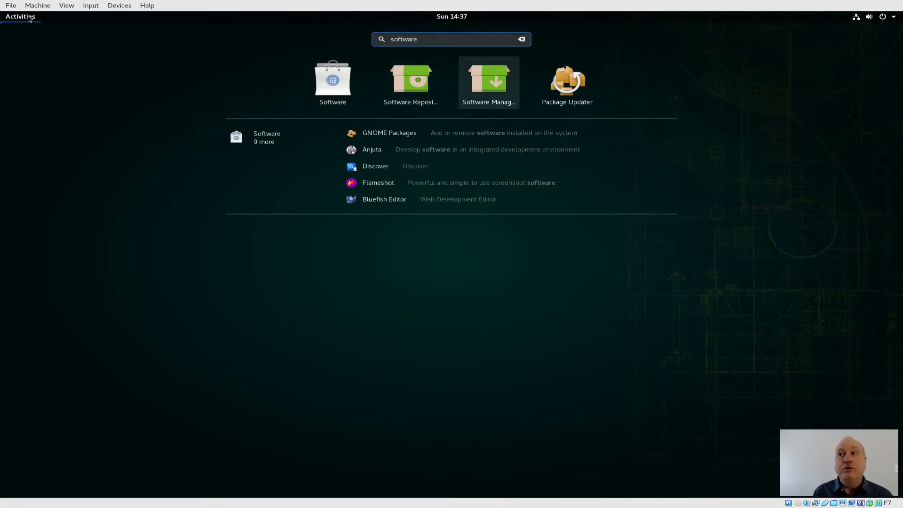
{"action": "key", "text": "Return"}
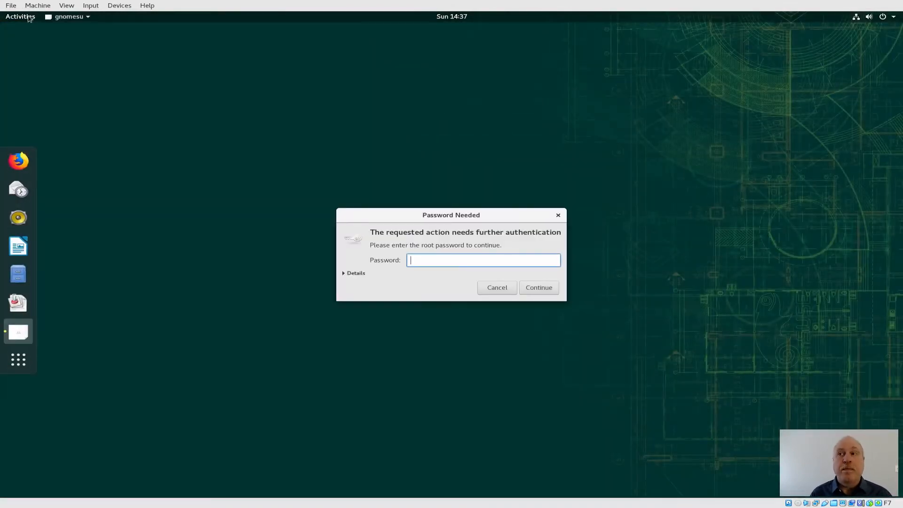
{"action": "type", "text": "•••••"}
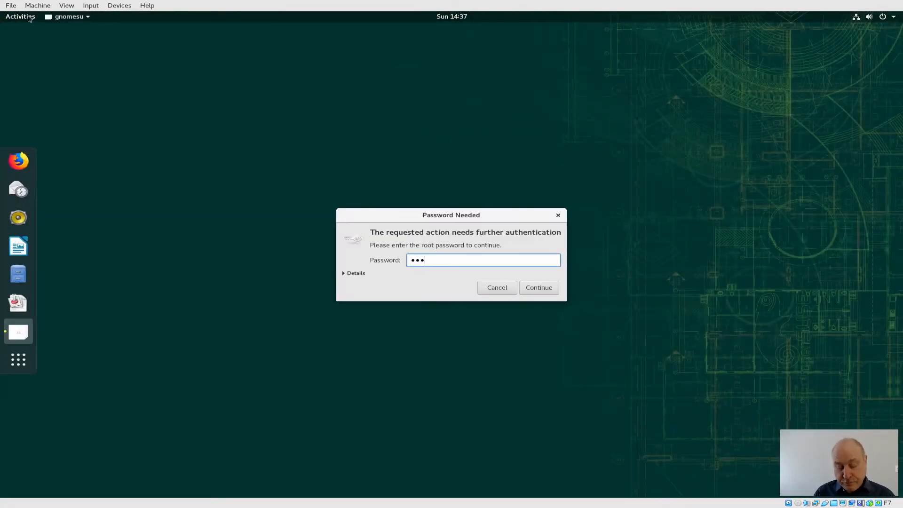
{"action": "type", "text": "•••••"}
{"action": "key", "text": "Return"}
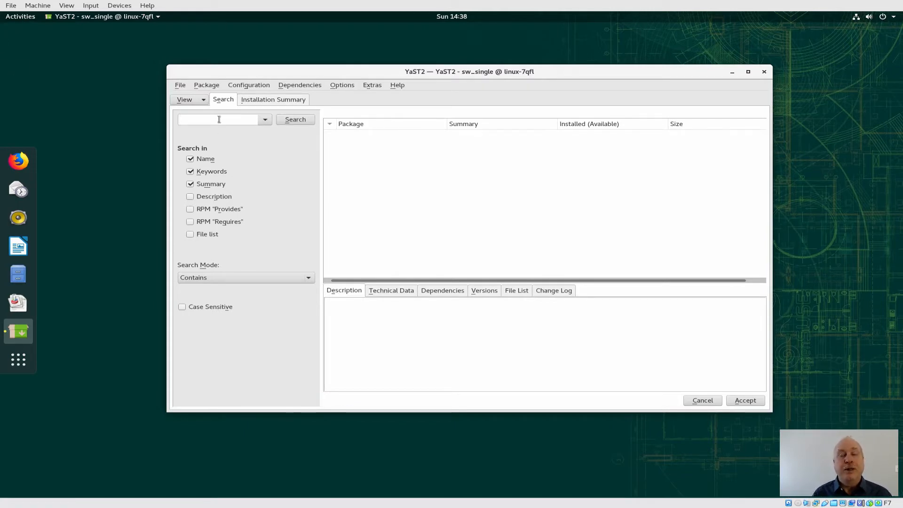
Search the packages for "clam" and mark clamav and clamtk for installation
{"action": "type", "text": "cl"}
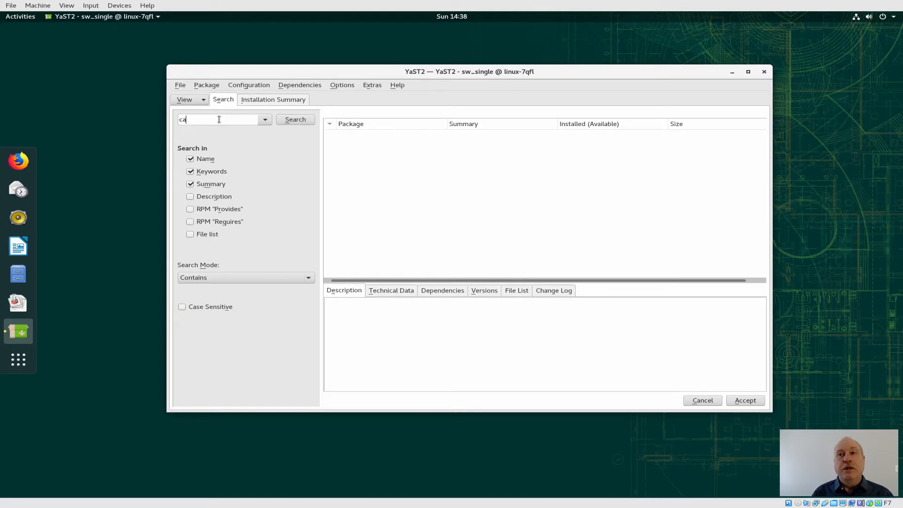
{"action": "type", "text": "am"}
{"action": "key", "text": "Return"}
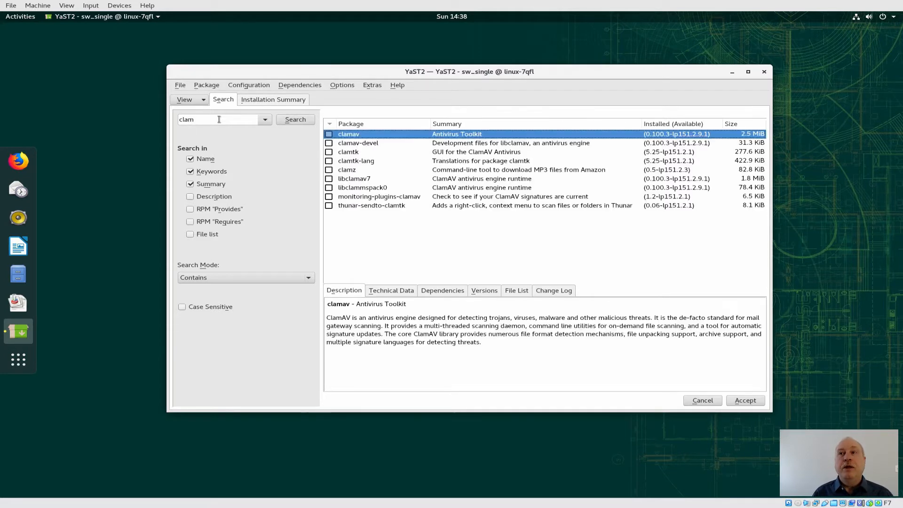
{"action": "left_click", "coordinate": [328, 135]}
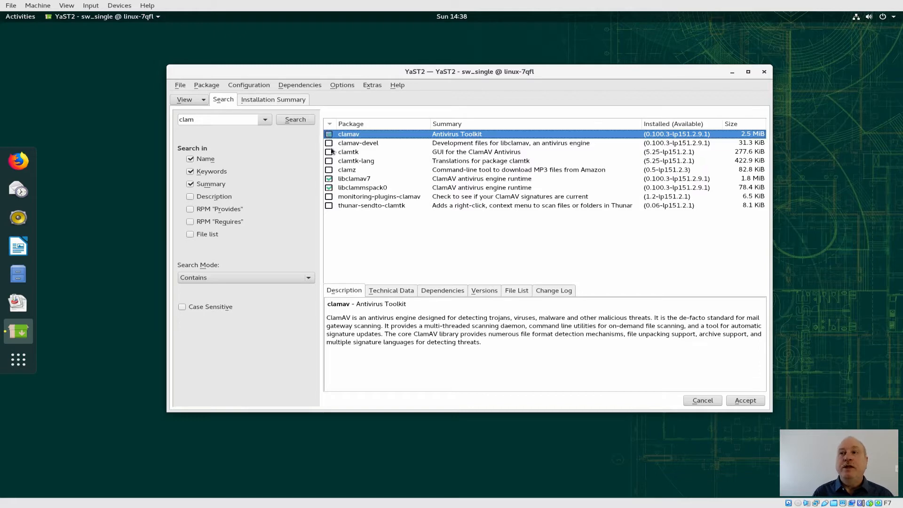
{"action": "left_click", "coordinate": [329, 152]}
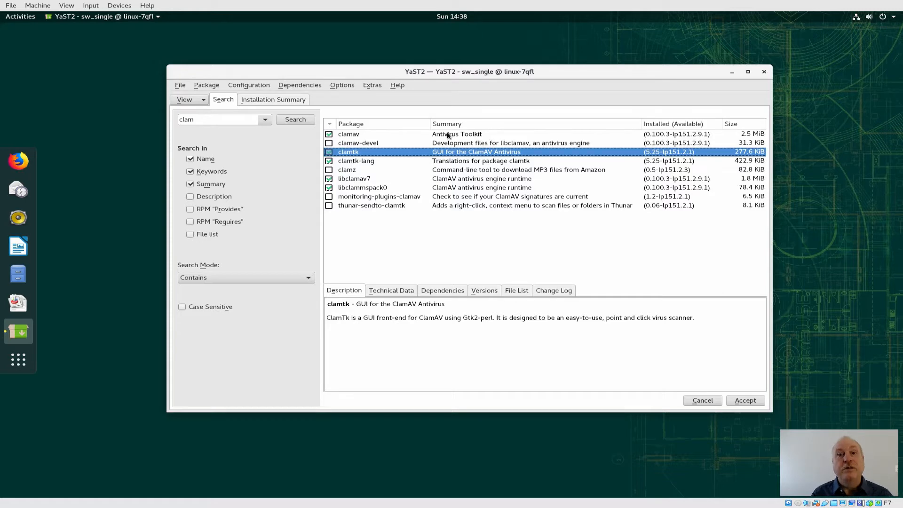
Install the marked packages with their automatic dependency changes and finish the package installation
{"action": "left_click", "coordinate": [748, 401]}
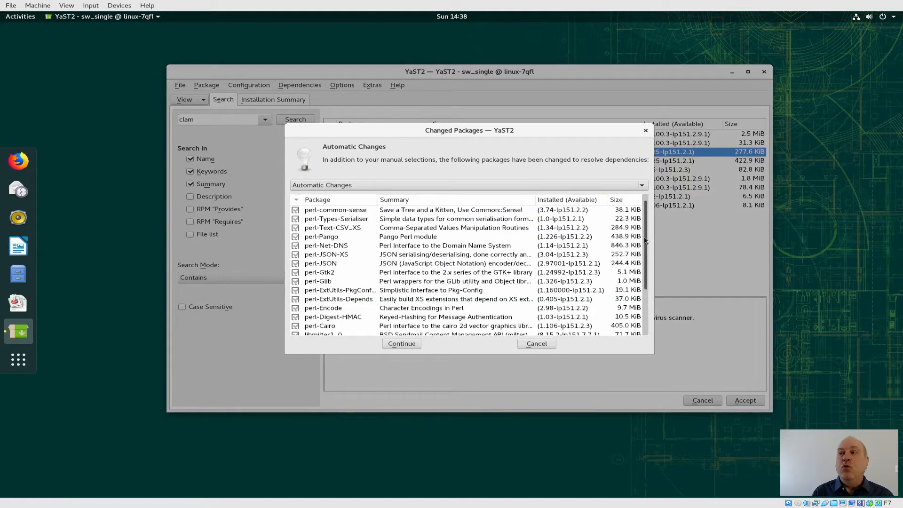
{"action": "left_click_drag", "start_coordinate": [644, 236], "coordinate": [647, 312]}
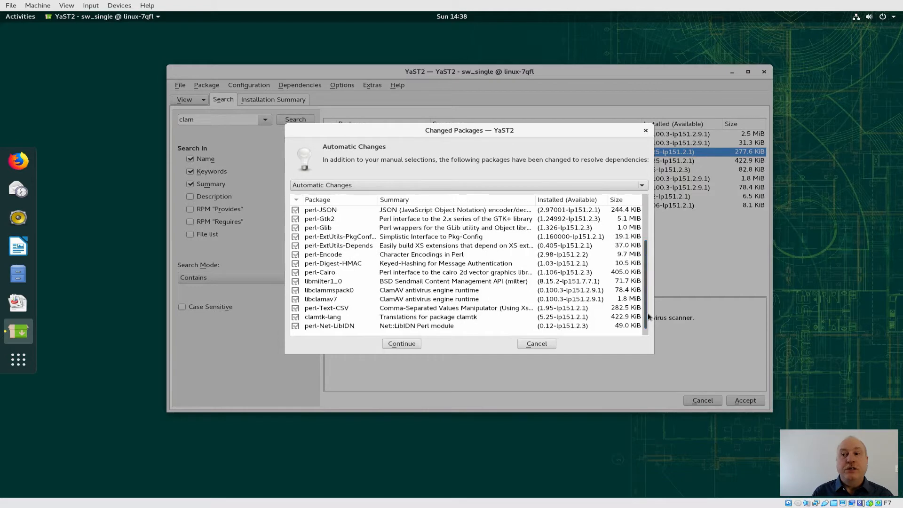
{"action": "left_click", "coordinate": [405, 343]}
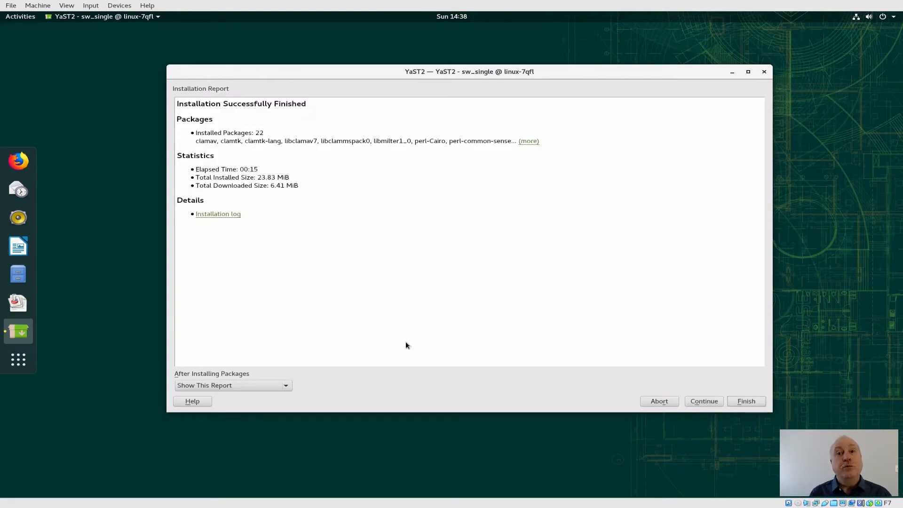
{"action": "left_click", "coordinate": [749, 399]}
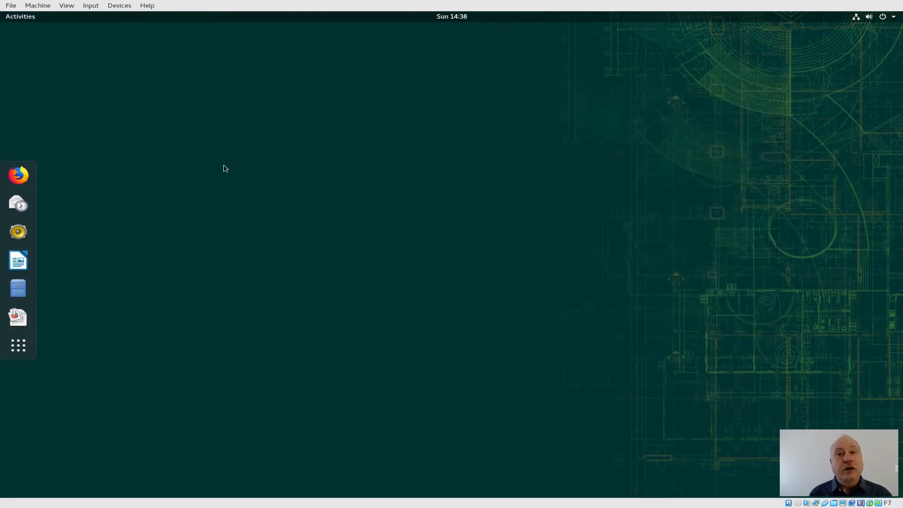
Search the desktop's applications for "clam" and open the ClamTk virus scanner
{"action": "left_click", "coordinate": [19, 16]}
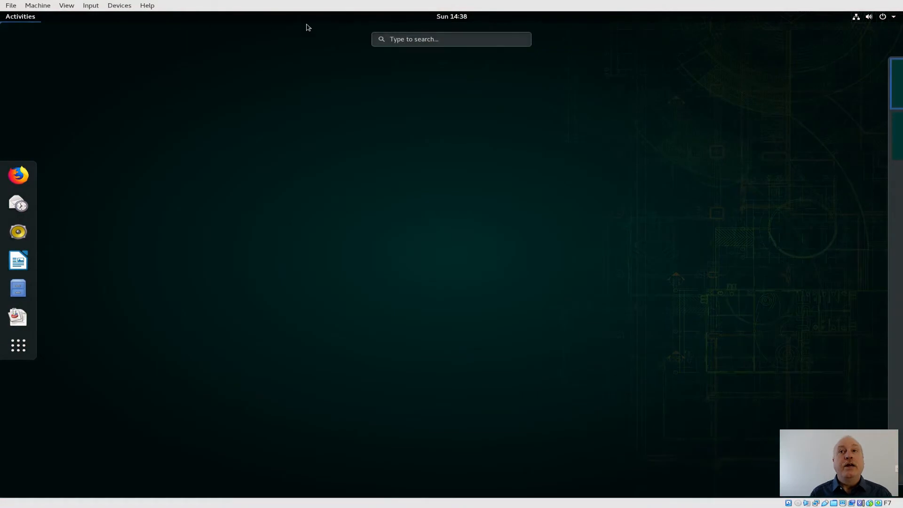
{"action": "type", "text": "clam"}
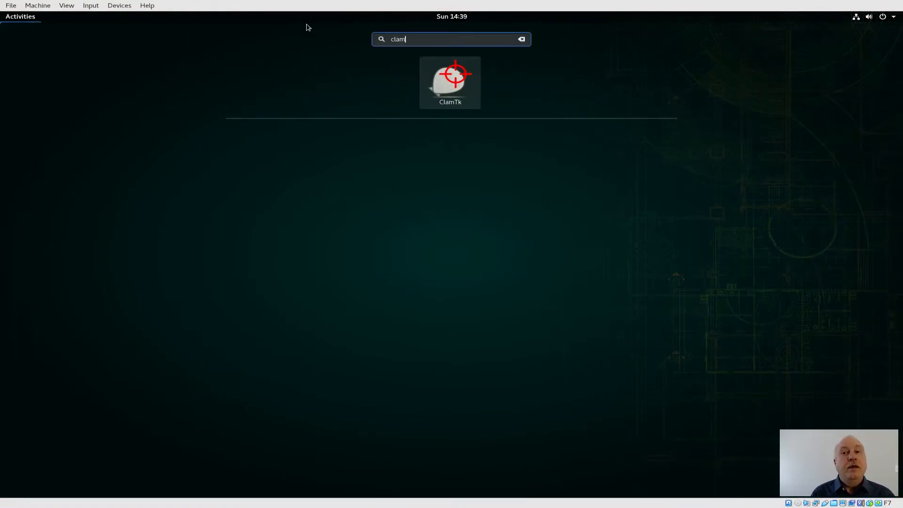
{"action": "key", "text": "Return"}
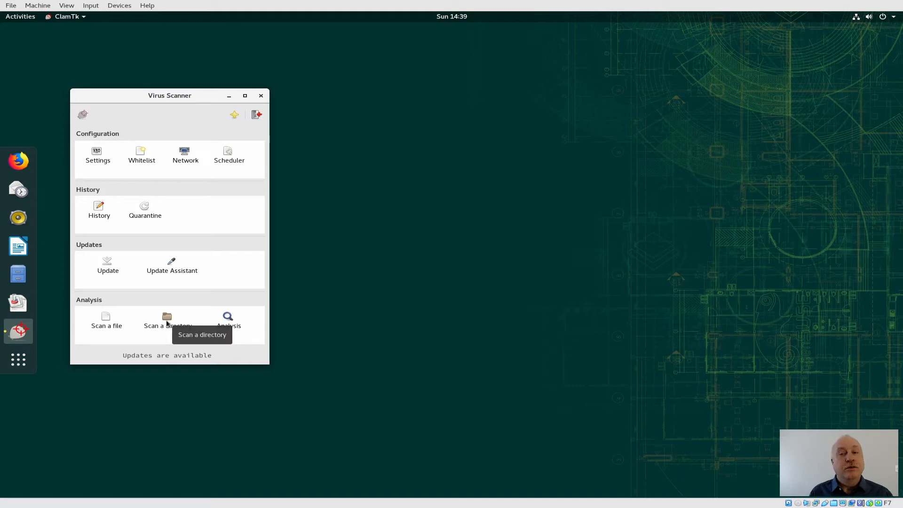
{"action": "left_click", "coordinate": [167, 323]}
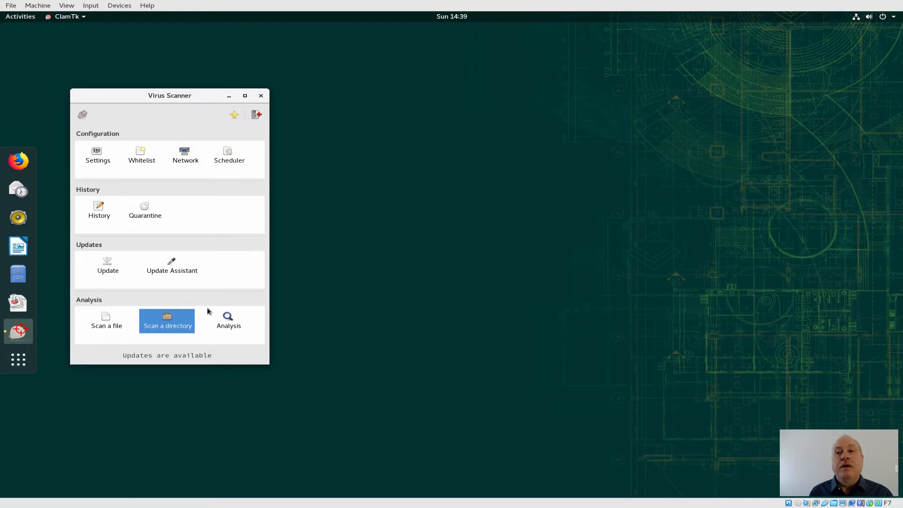
{"action": "double_click", "coordinate": [160, 321]}
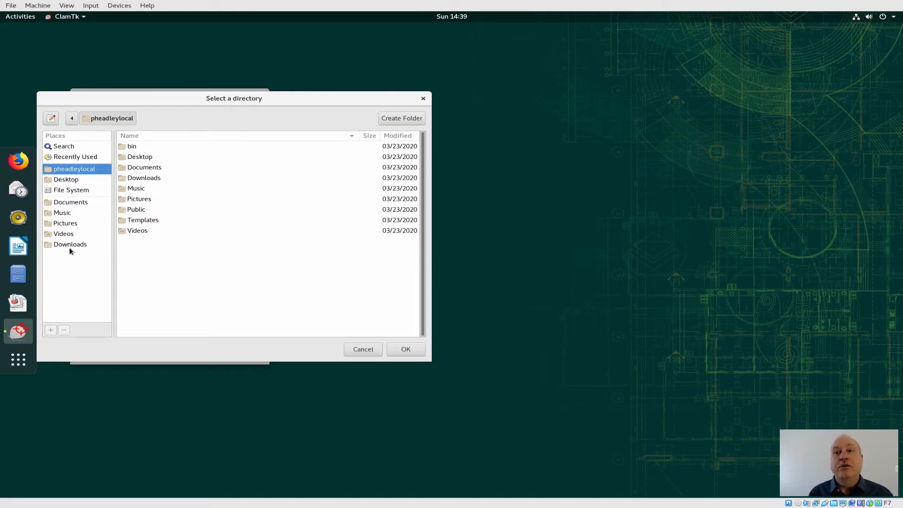
{"action": "left_click", "coordinate": [74, 191]}
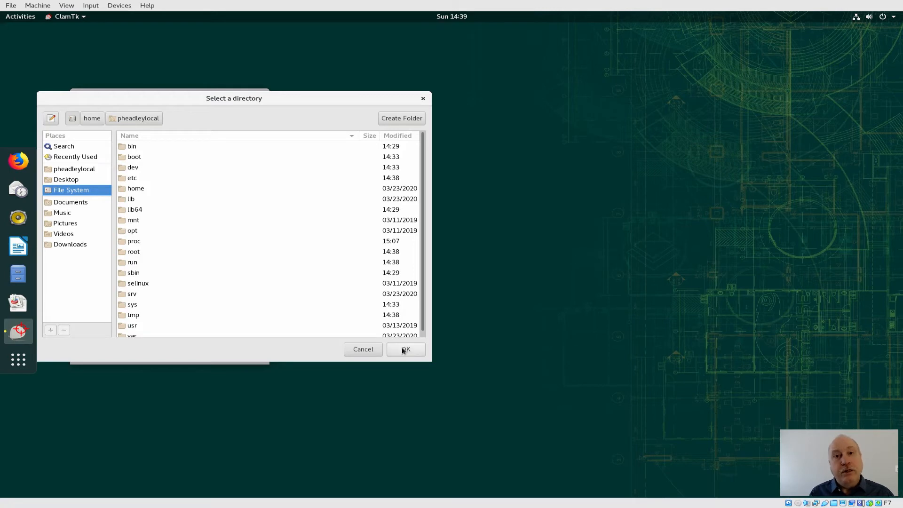
{"action": "left_click", "coordinate": [364, 349]}
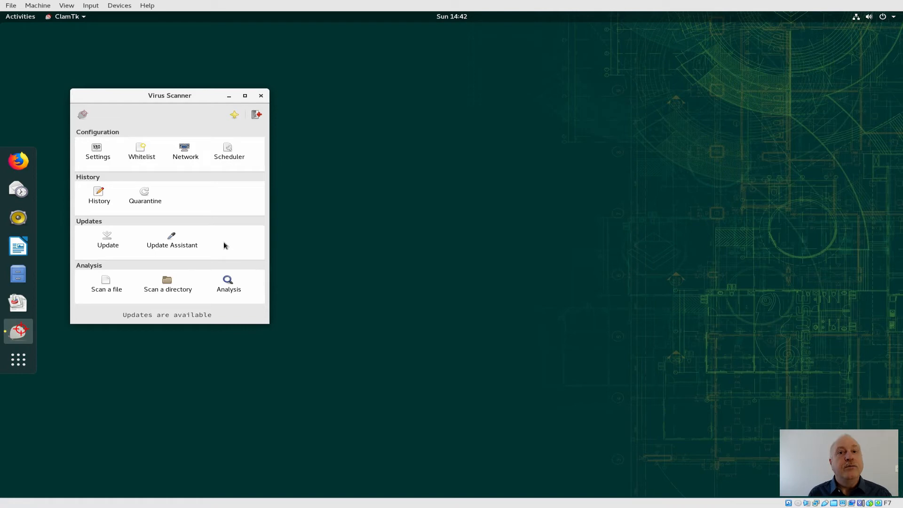
In the Update Assistant, apply the option to update the antivirus signatures yourself and return to the main view
{"action": "left_click", "coordinate": [168, 245]}
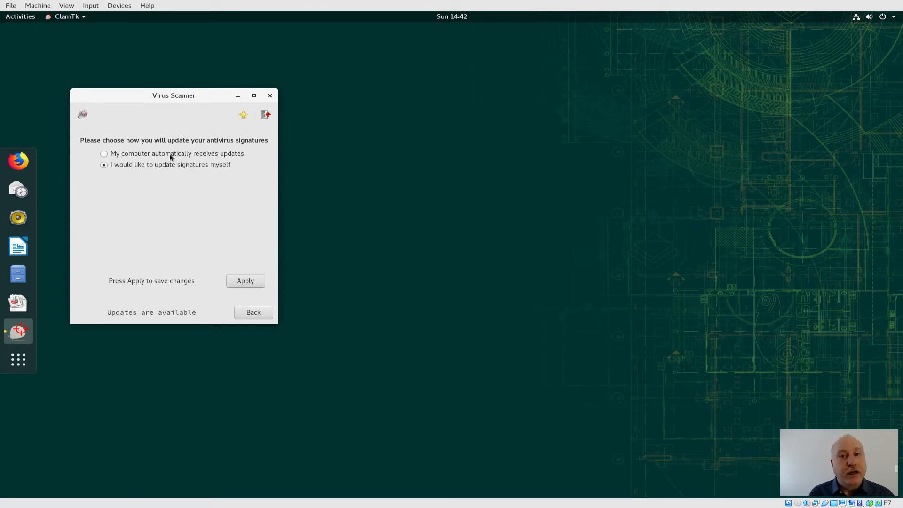
{"action": "left_click", "coordinate": [246, 282]}
{"action": "left_click", "coordinate": [253, 313]}
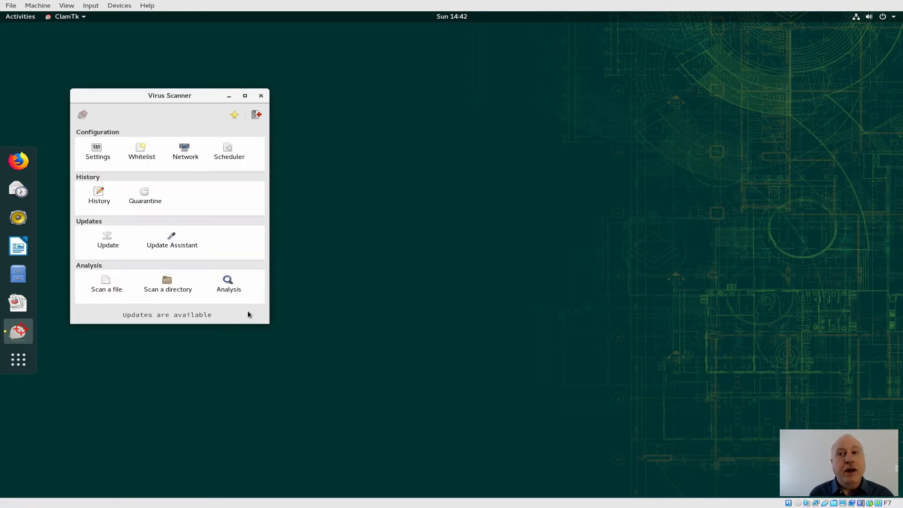
Check for and download antivirus signature updates, and return to the scanner's main view
{"action": "left_click", "coordinate": [111, 244]}
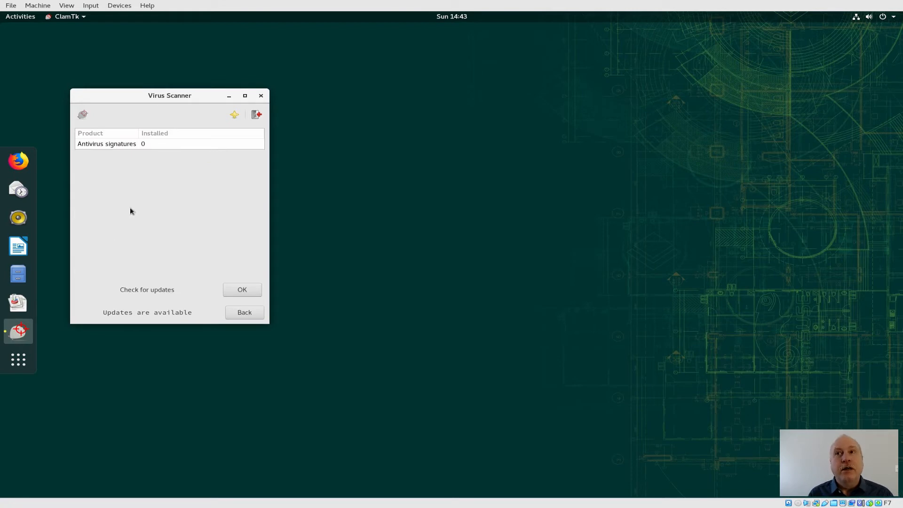
{"action": "left_click", "coordinate": [248, 291]}
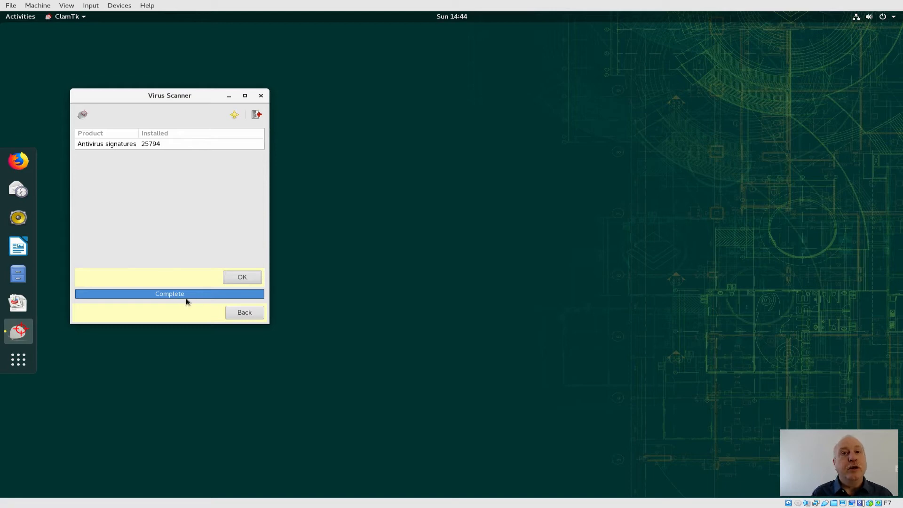
{"action": "left_click", "coordinate": [236, 312]}
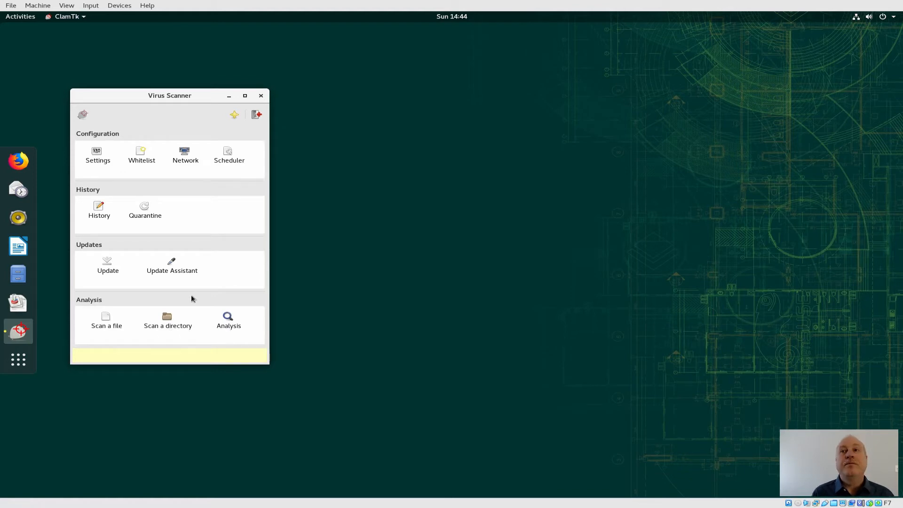
Close the virus scanner and review the homepage settings in Firefox's preferences
{"action": "left_click", "coordinate": [261, 96]}
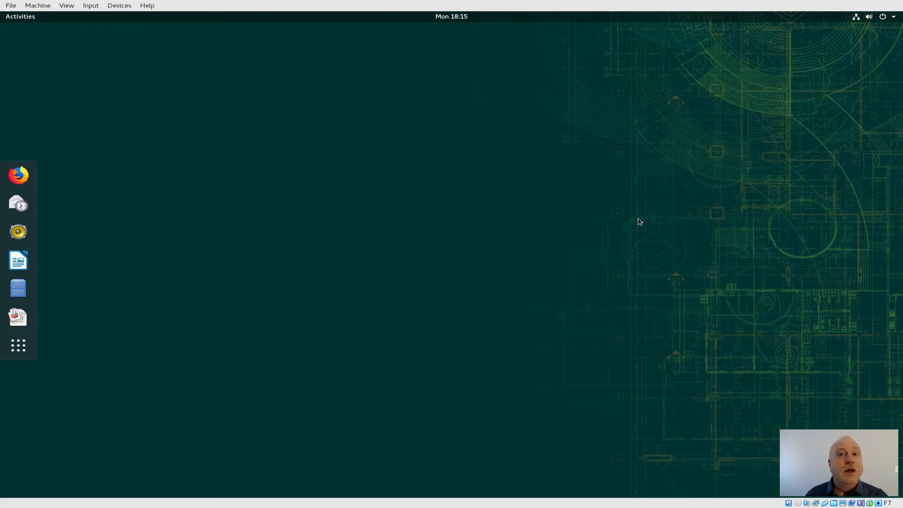
{"action": "left_click", "coordinate": [21, 179]}
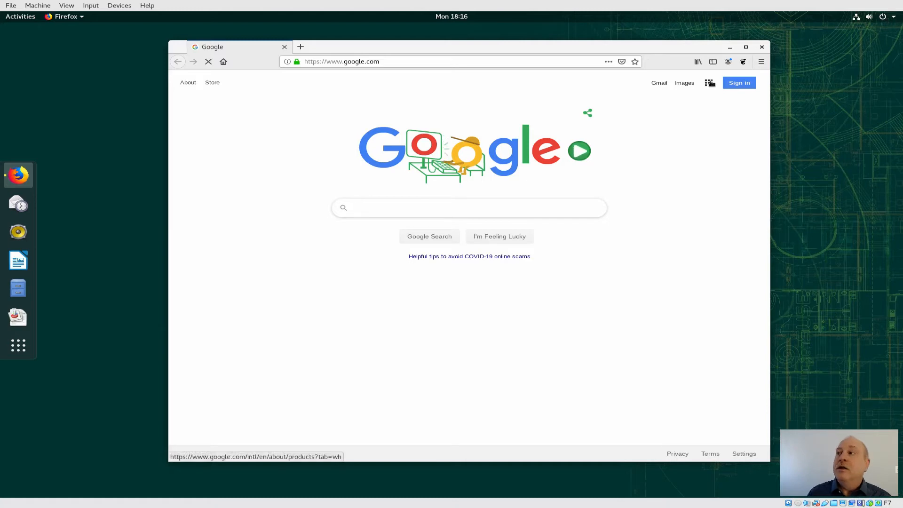
{"action": "left_click", "coordinate": [761, 62]}
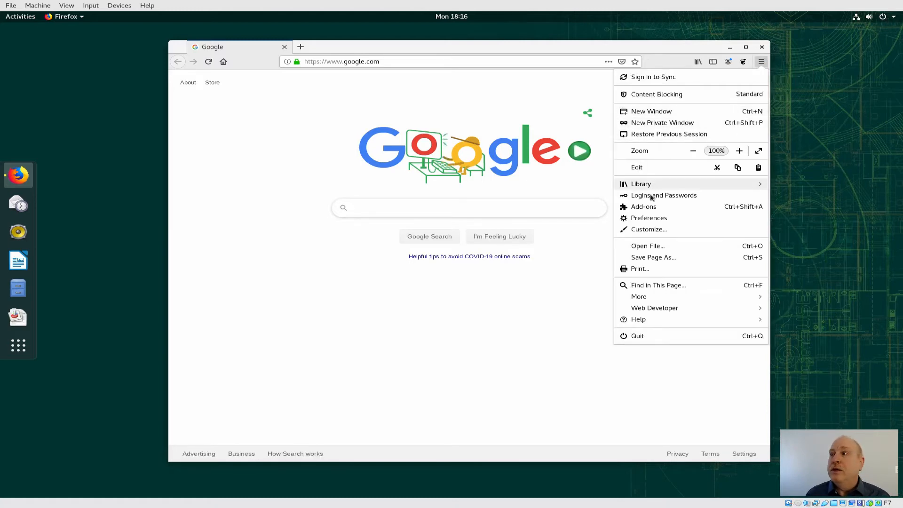
{"action": "left_click", "coordinate": [648, 217]}
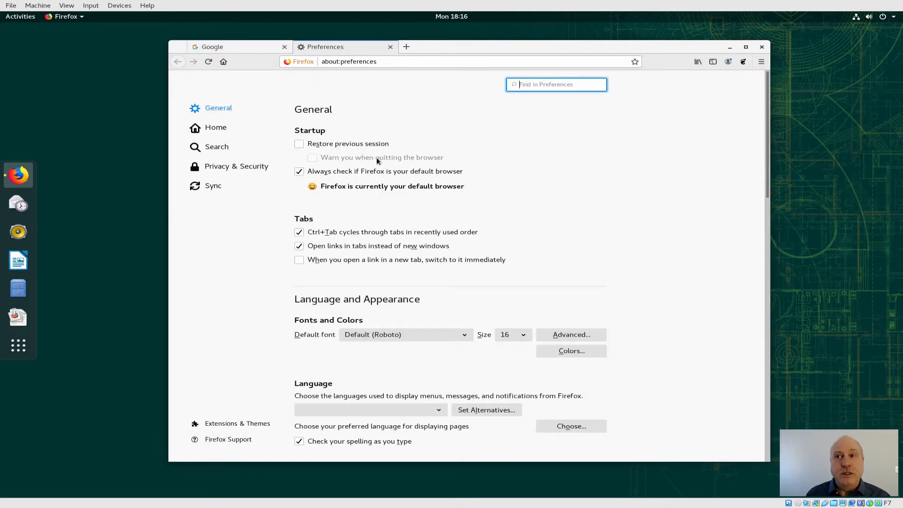
{"action": "left_click", "coordinate": [220, 129]}
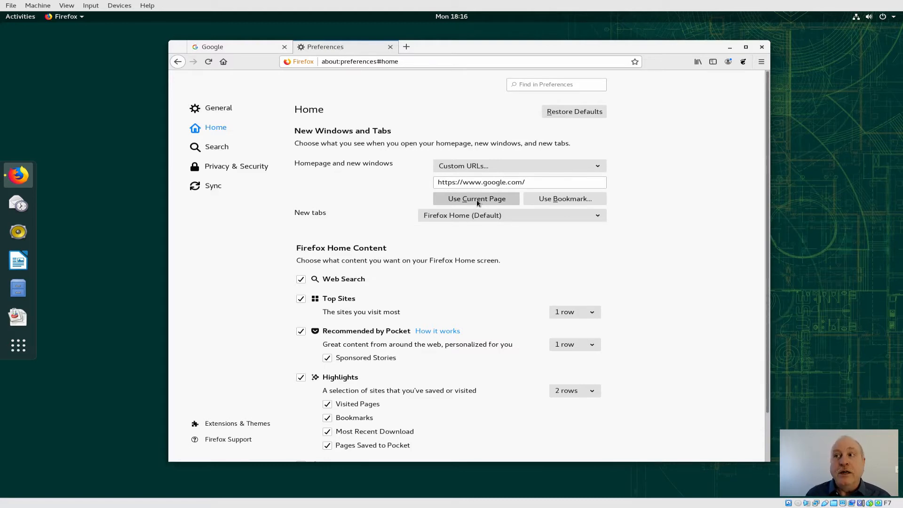
Leave the browser preferences and close Firefox
{"action": "left_click", "coordinate": [390, 48]}
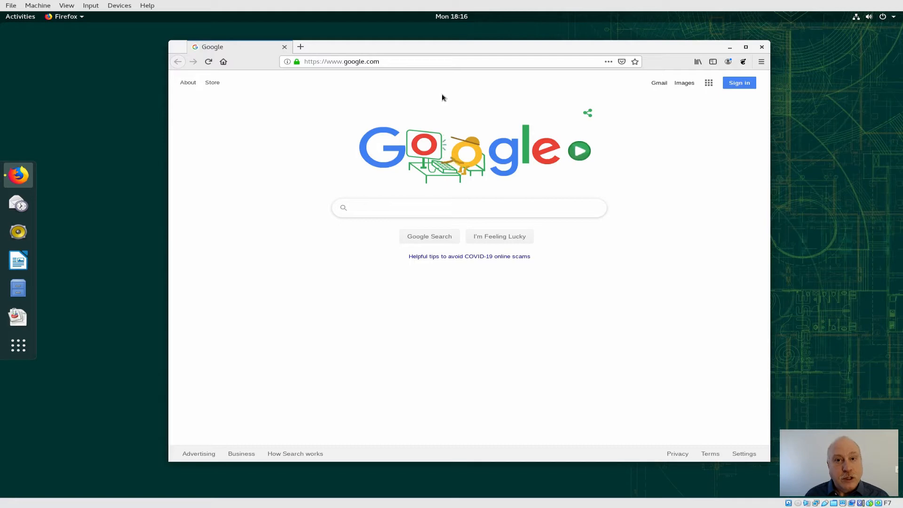
{"action": "left_click", "coordinate": [432, 61]}
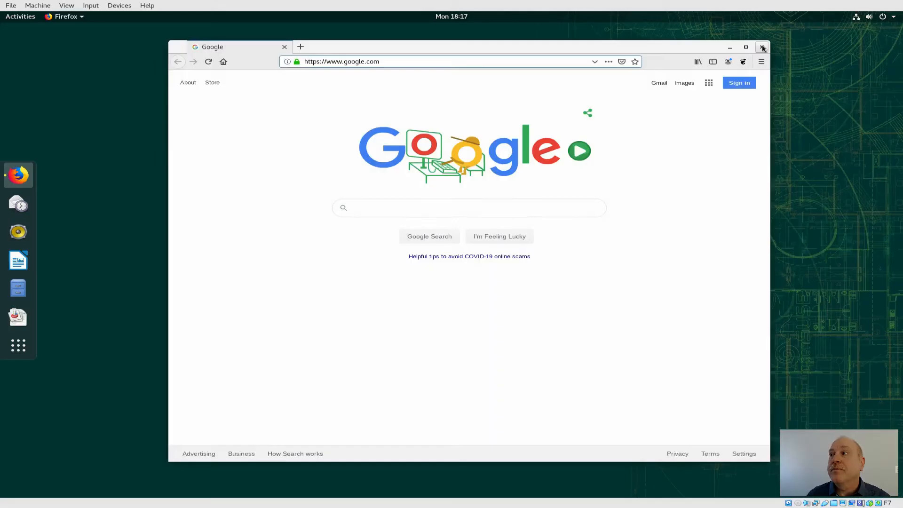
{"action": "left_click", "coordinate": [762, 47]}
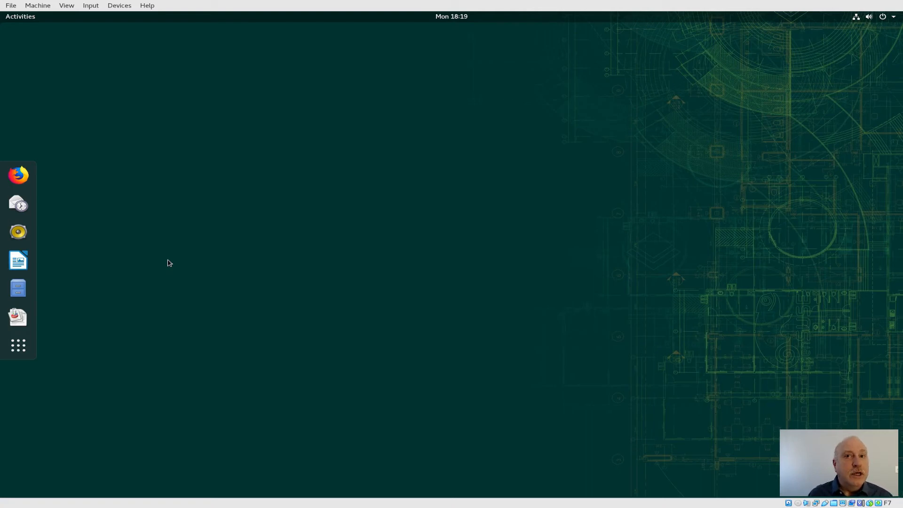
Open LibreOffice Writer with a blank document and look through its form and table commands
{"action": "left_click", "coordinate": [18, 260]}
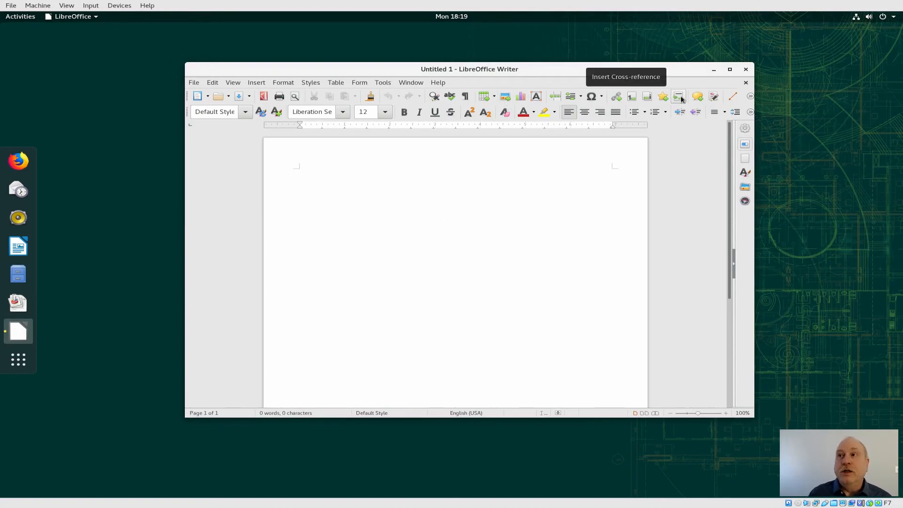
{"action": "left_click", "coordinate": [384, 84]}
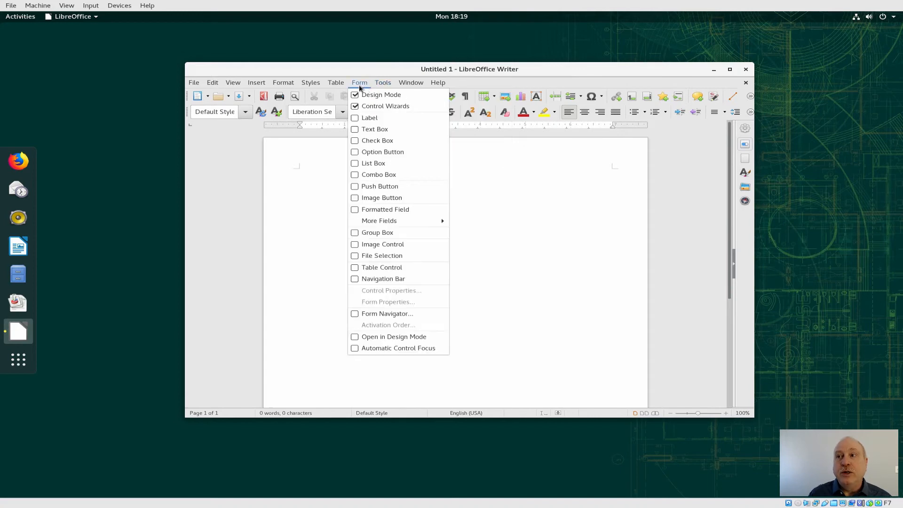
{"action": "mouse_move", "coordinate": [342, 88]}
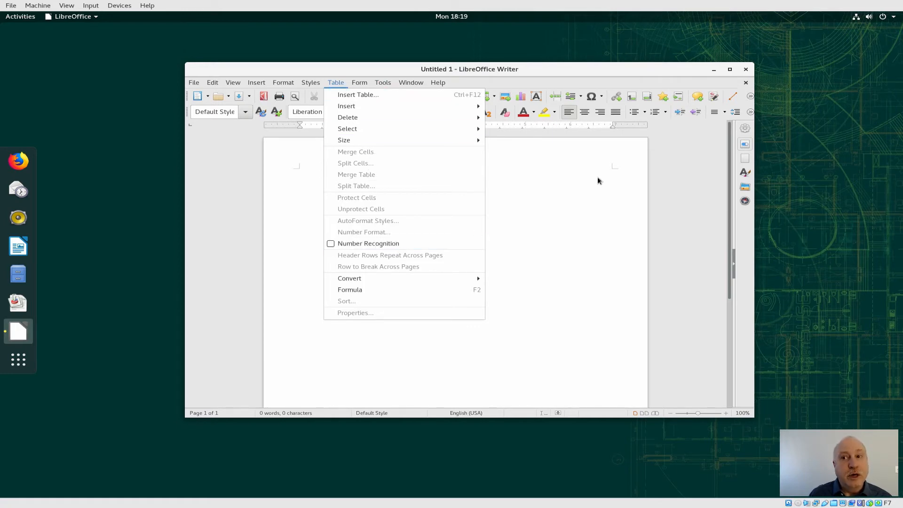
{"action": "left_click", "coordinate": [580, 204]}
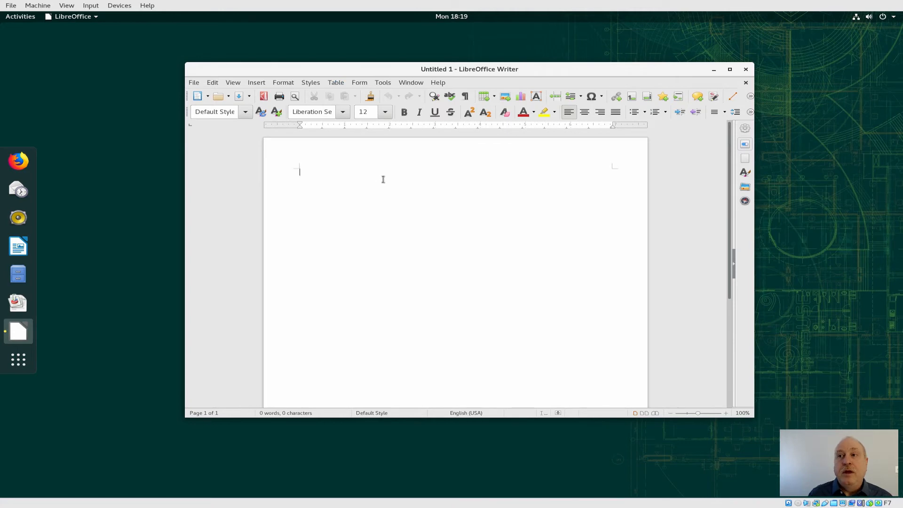
Browse the fonts available in Writer without choosing one, and close the blank document
{"action": "left_click", "coordinate": [342, 113]}
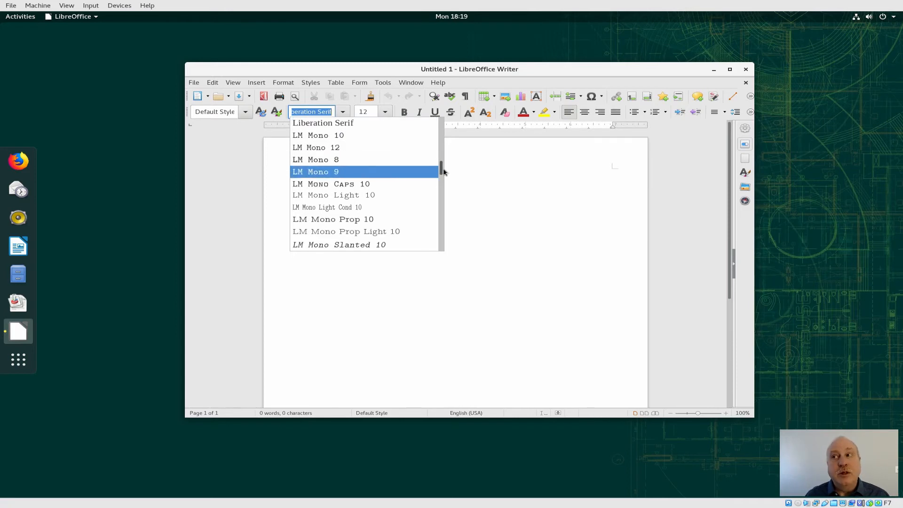
{"action": "left_click_drag", "start_coordinate": [441, 170], "coordinate": [440, 207]}
{"action": "left_click", "coordinate": [502, 196]}
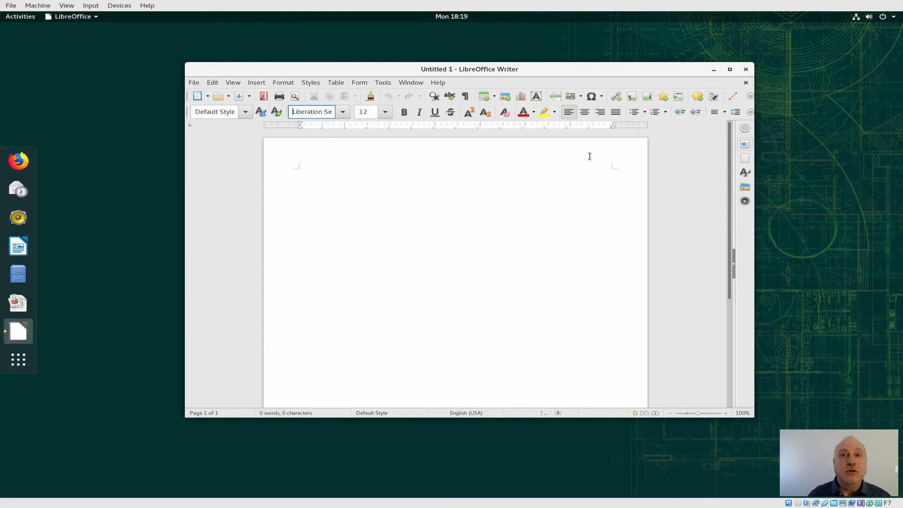
{"action": "left_click", "coordinate": [746, 70]}
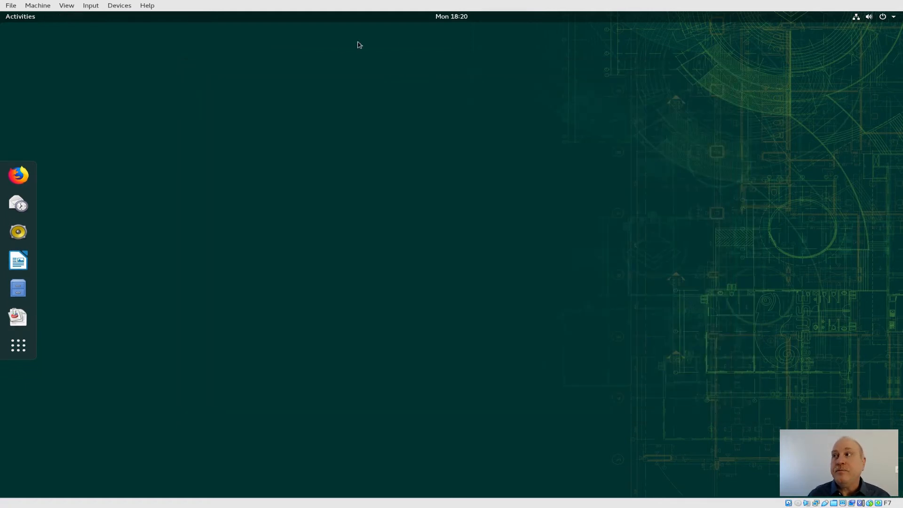
Search the desktop's applications for "calc", open LibreOffice Calc to view a blank spreadsheet, and close it
{"action": "left_click", "coordinate": [26, 18]}
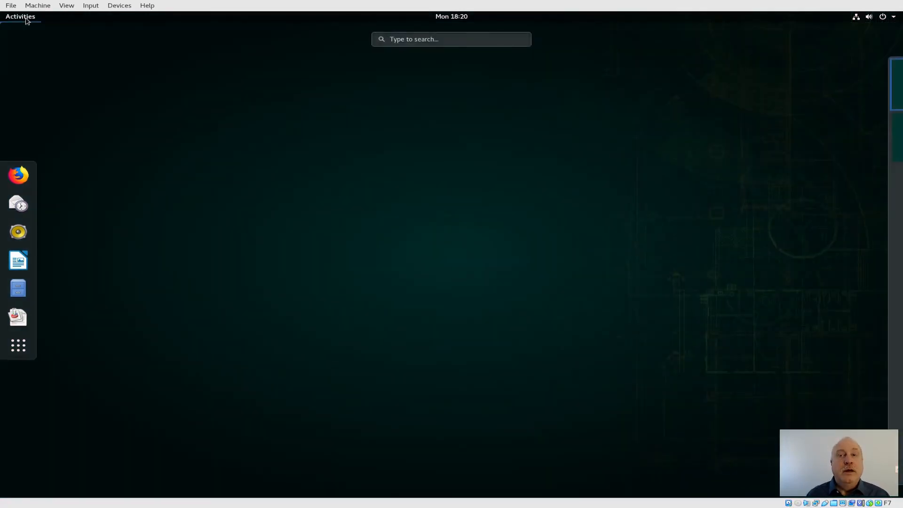
{"action": "type", "text": "calc"}
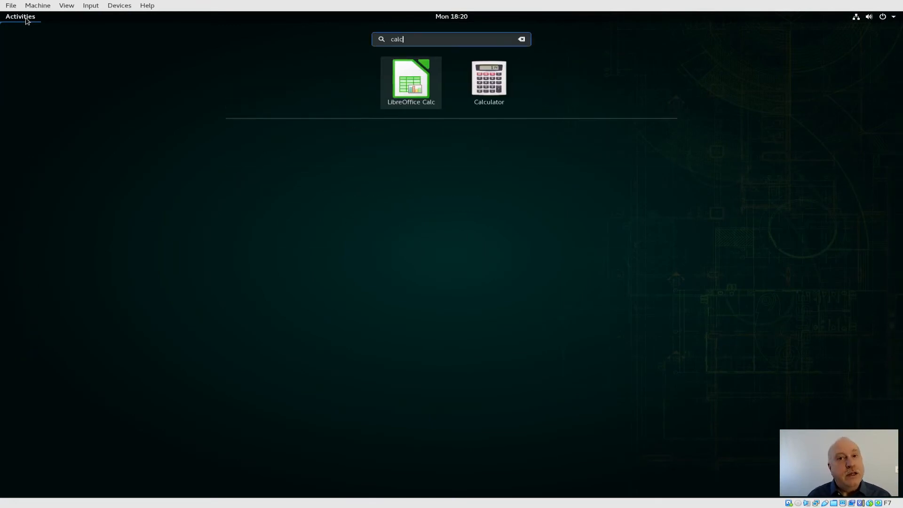
{"action": "key", "text": "Return"}
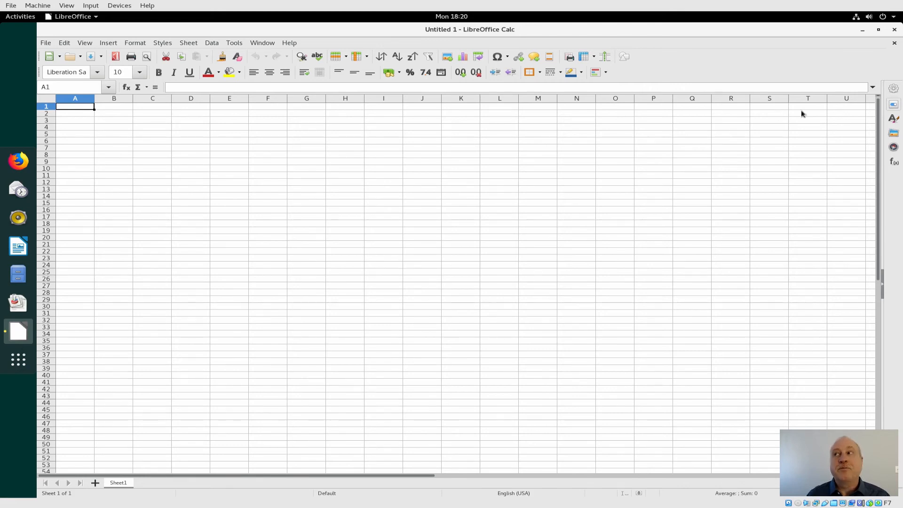
{"action": "left_click", "coordinate": [894, 29]}
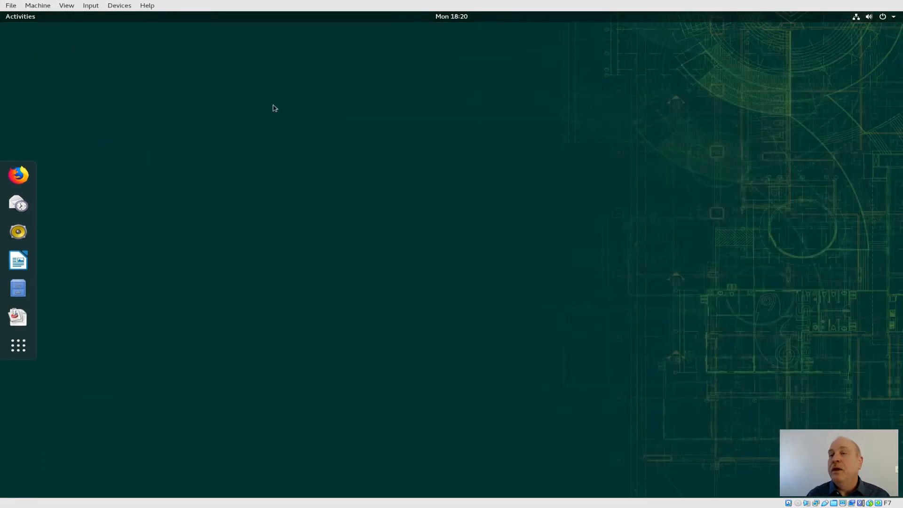
Search the desktop's applications for "libre" to view the LibreOffice programs, and leave the search
{"action": "left_click", "coordinate": [26, 18]}
{"action": "type", "text": "l"}
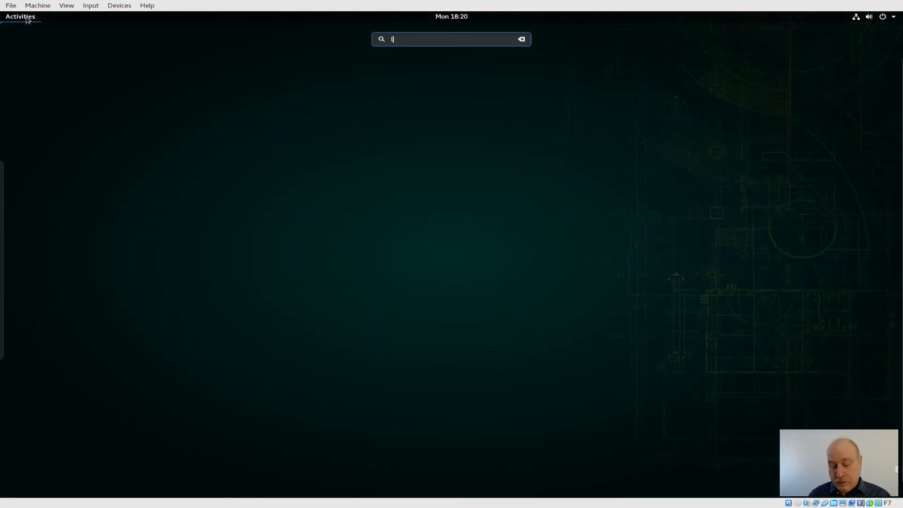
{"action": "type", "text": "ibre"}
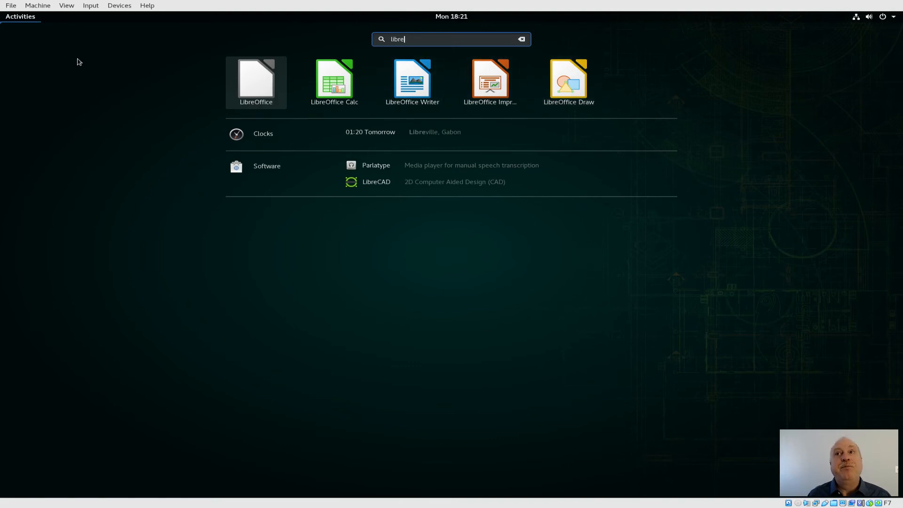
{"action": "left_click", "coordinate": [26, 18]}
Search the applications for "base", start LibreOffice Base and open the recently used existing database file Database
{"action": "left_click", "coordinate": [25, 19]}
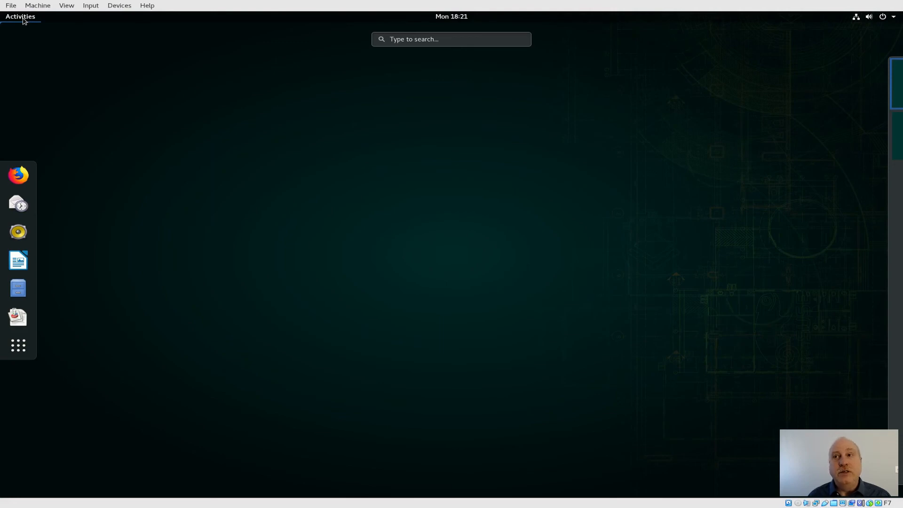
{"action": "type", "text": "base"}
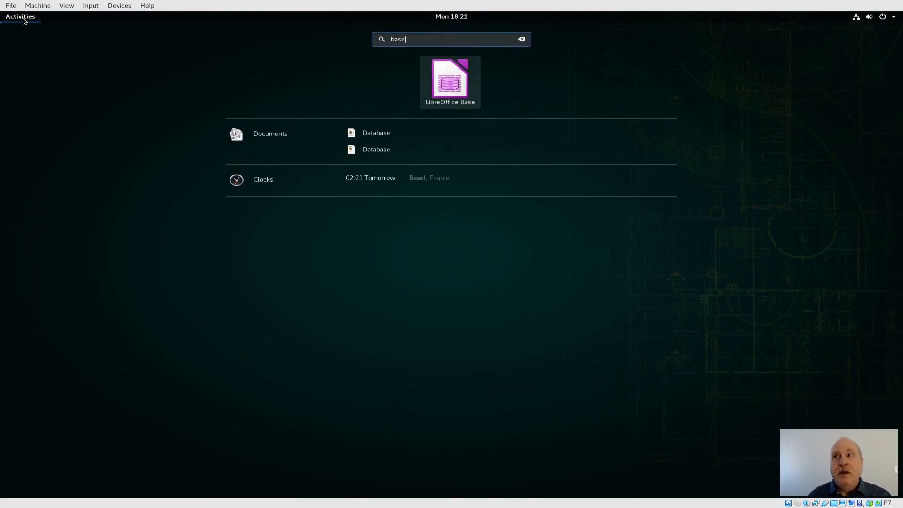
{"action": "key", "text": "Return"}
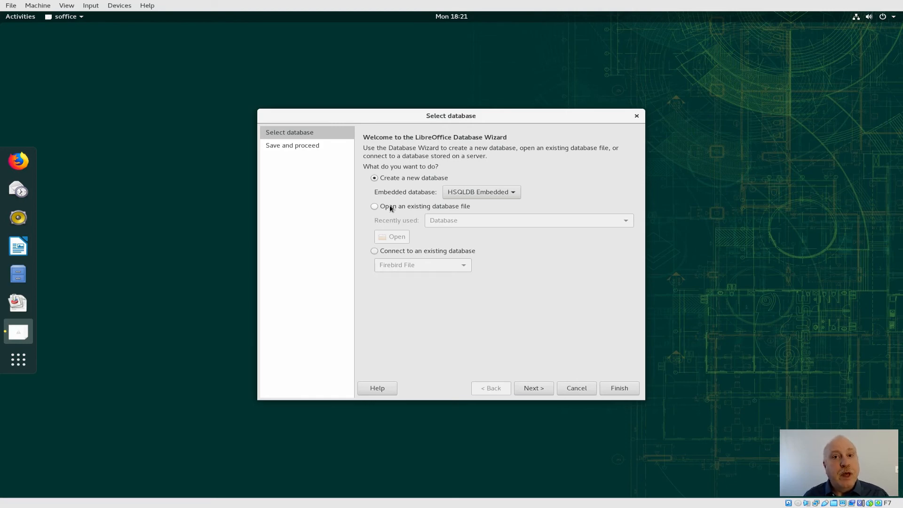
{"action": "left_click", "coordinate": [390, 207]}
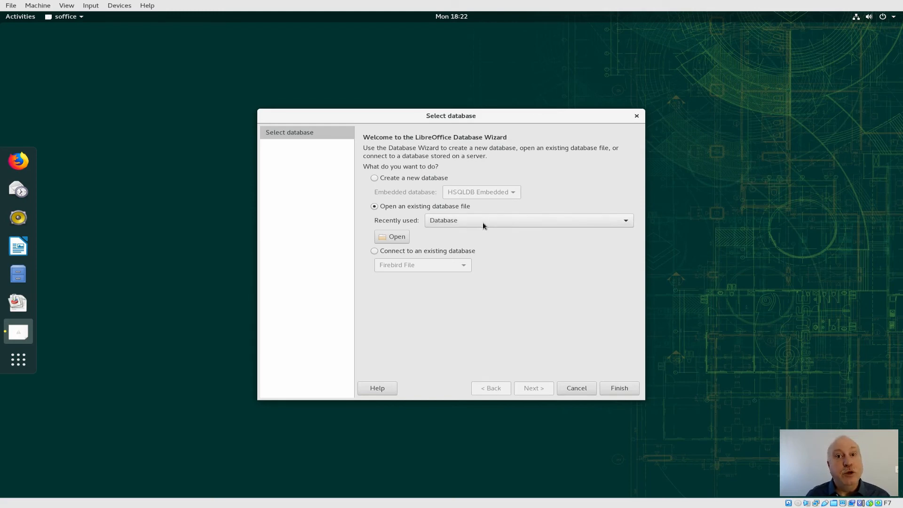
{"action": "left_click", "coordinate": [612, 390]}
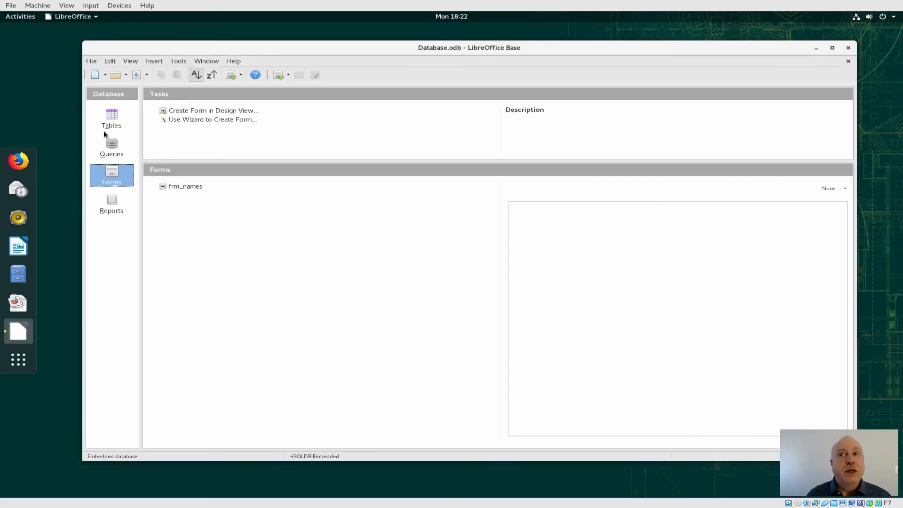
Open the tbl_names table of the database for editing in its design view
{"action": "left_click", "coordinate": [113, 123]}
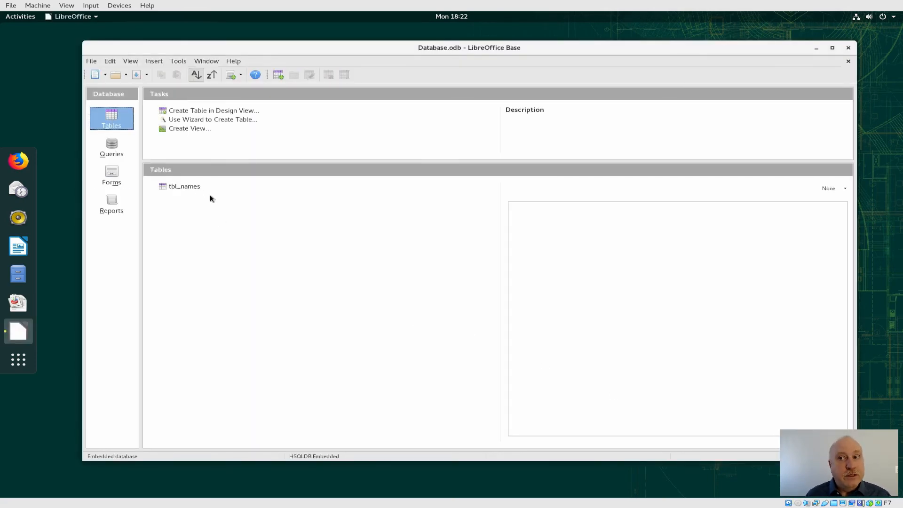
{"action": "right_click", "coordinate": [192, 189]}
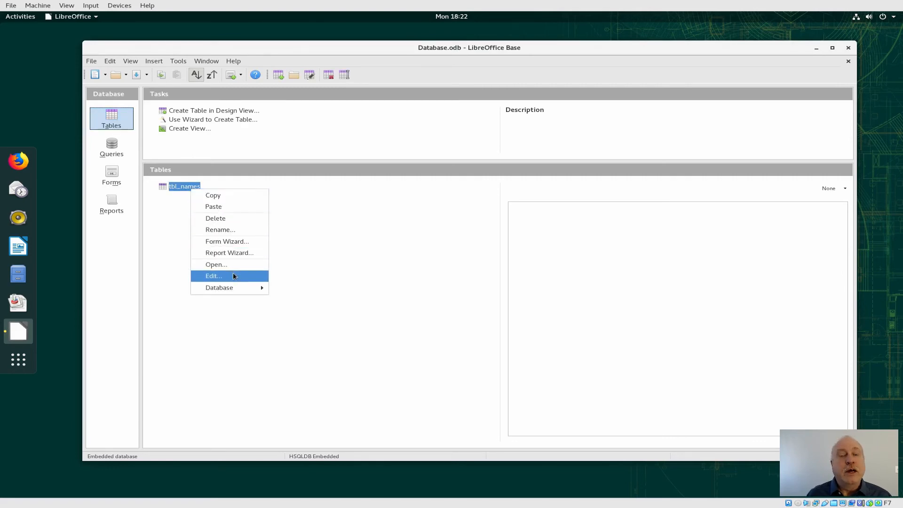
{"action": "left_click", "coordinate": [213, 276]}
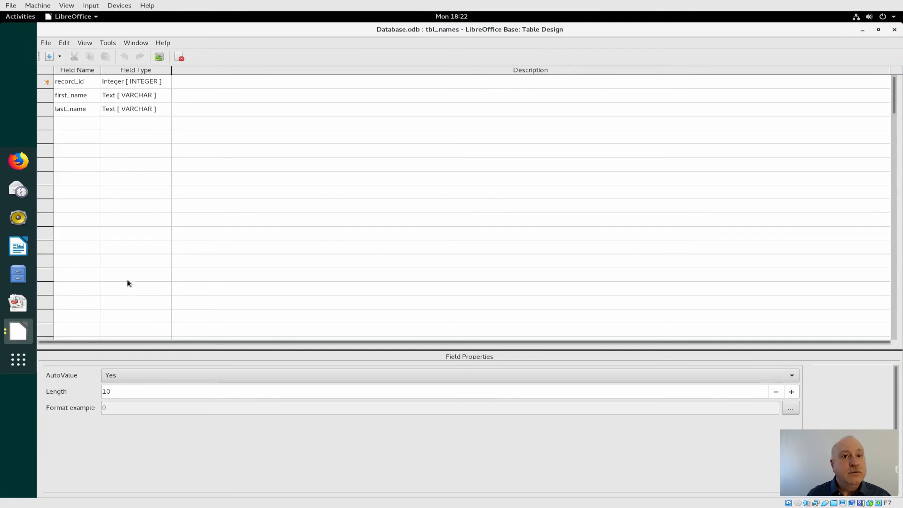
Examine the field types available for the record_id field, and close the table design without saving changes
{"action": "left_click", "coordinate": [119, 82]}
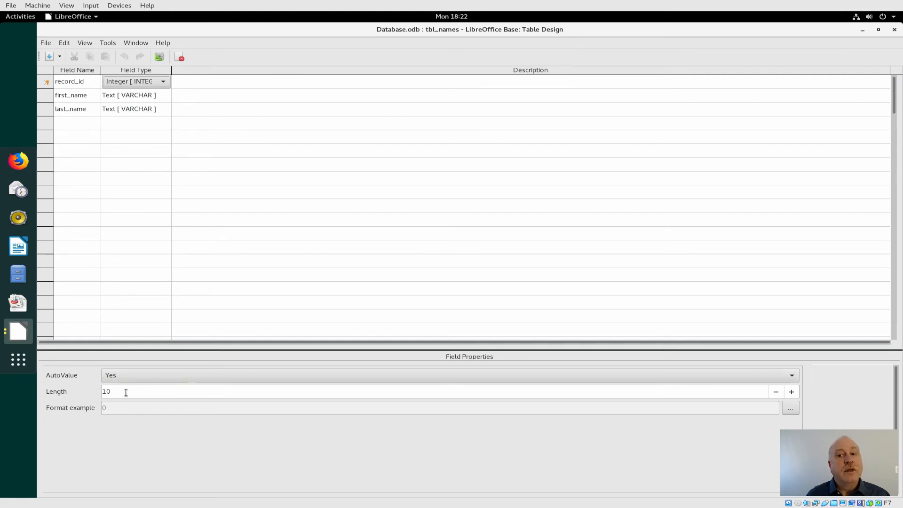
{"action": "left_click", "coordinate": [167, 82]}
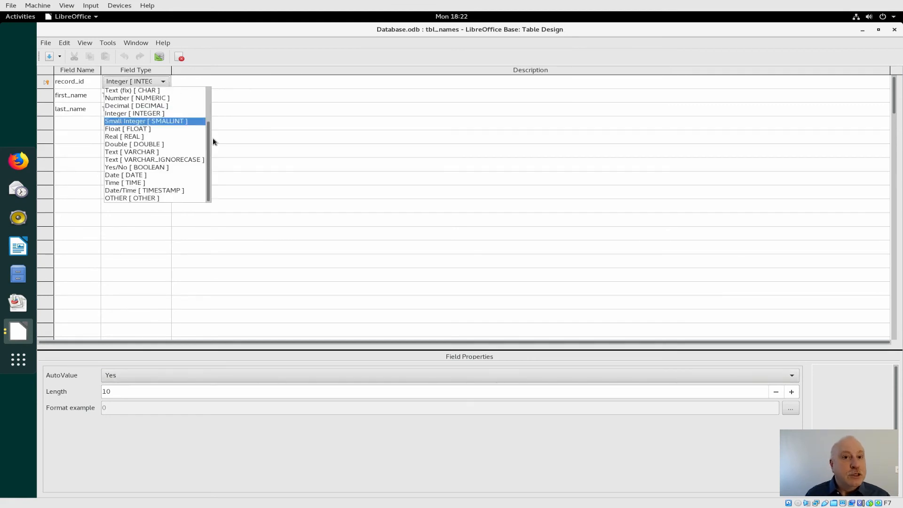
{"action": "left_click_drag", "start_coordinate": [210, 138], "coordinate": [208, 186]}
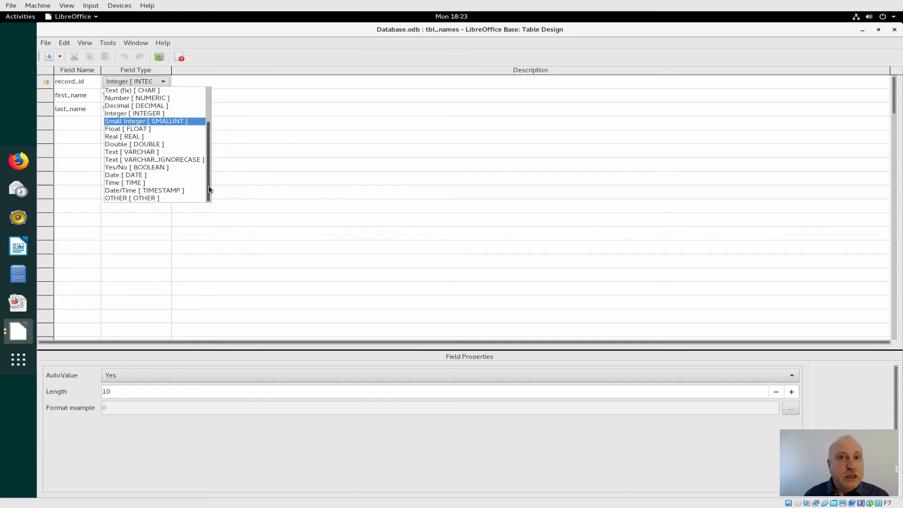
{"action": "left_click", "coordinate": [254, 283]}
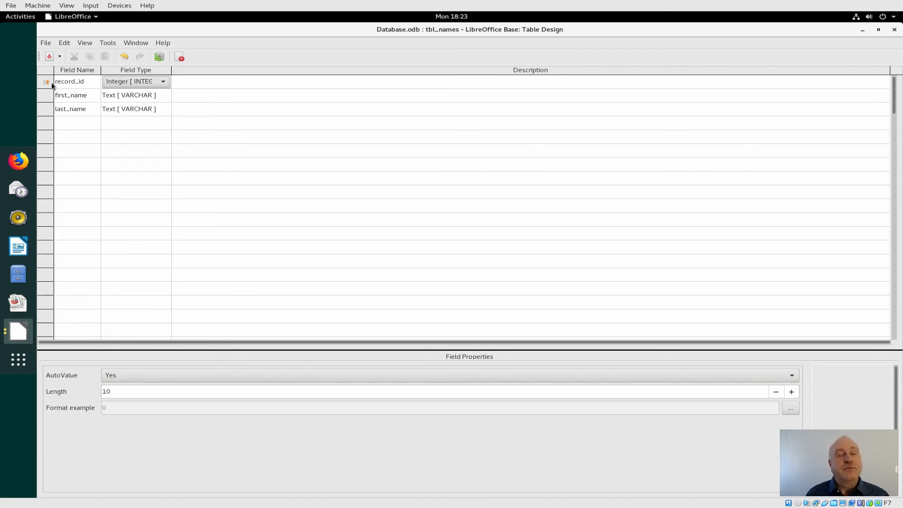
{"action": "left_click", "coordinate": [894, 30]}
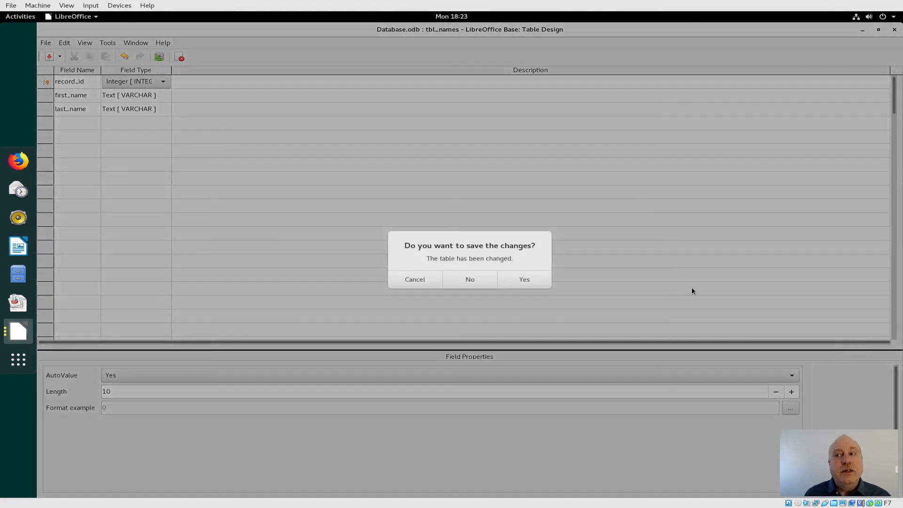
{"action": "left_click", "coordinate": [471, 281]}
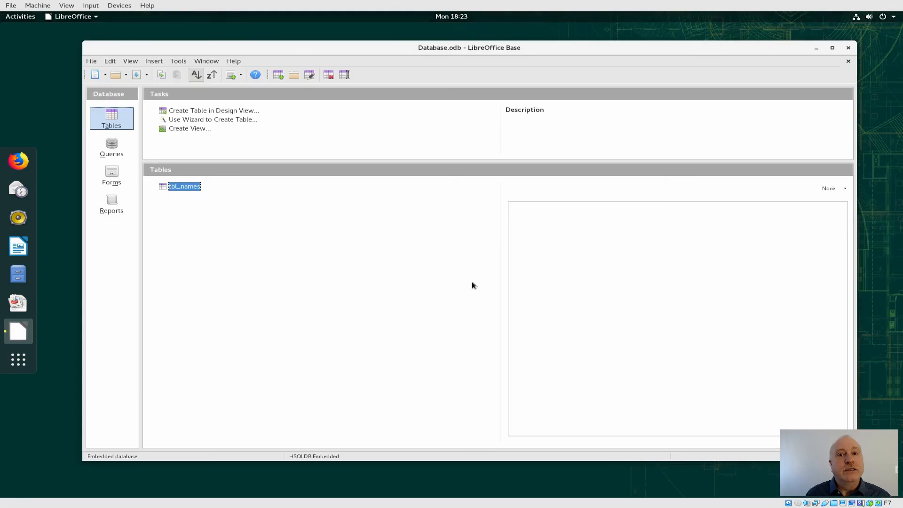
Open the tbl_names table to view its stored records, and close the table data view
{"action": "double_click", "coordinate": [186, 187]}
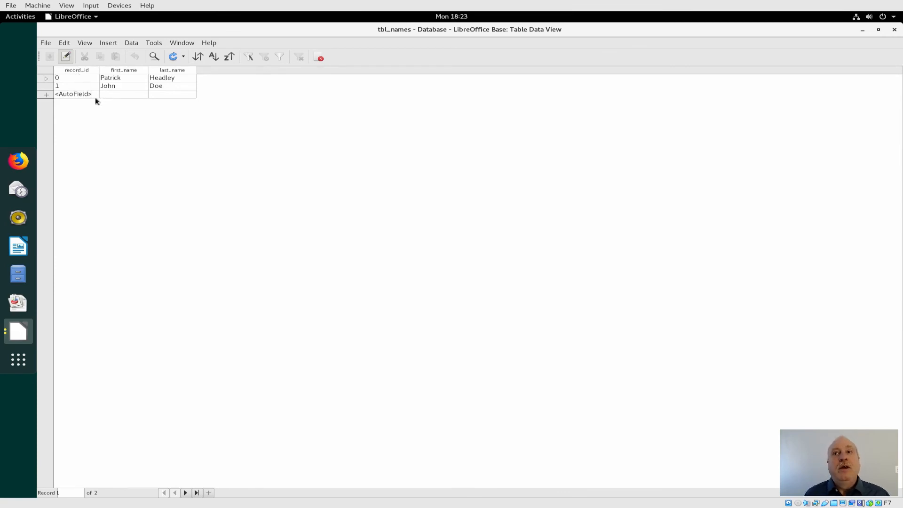
{"action": "left_click", "coordinate": [894, 29]}
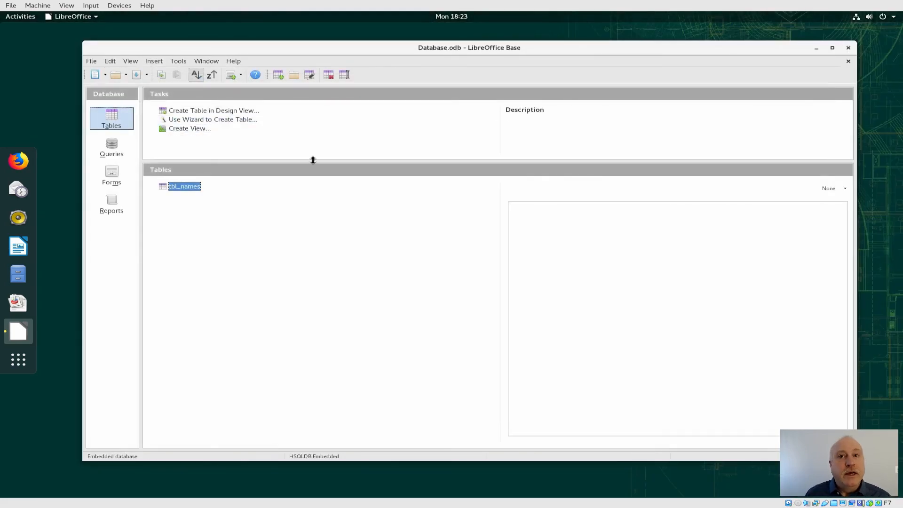
Show the database's forms and open the frm_names form for editing in its design view
{"action": "left_click", "coordinate": [112, 179]}
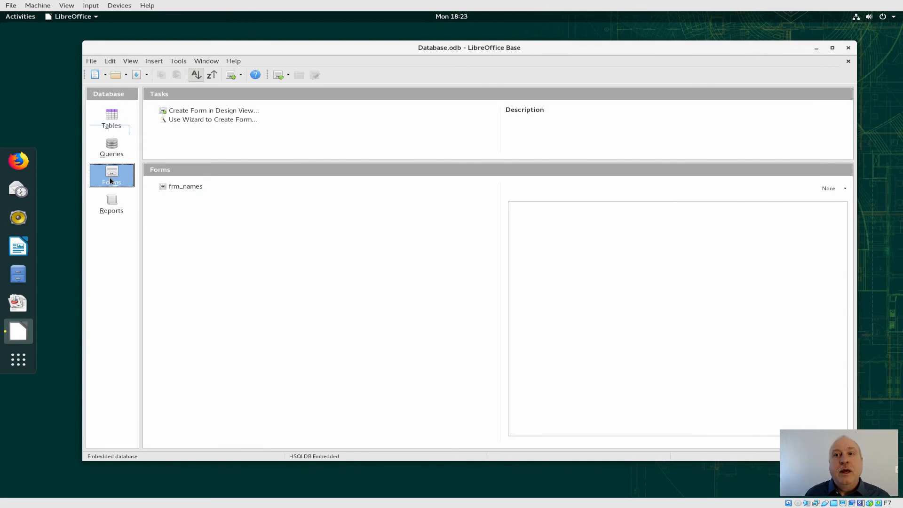
{"action": "right_click", "coordinate": [181, 187]}
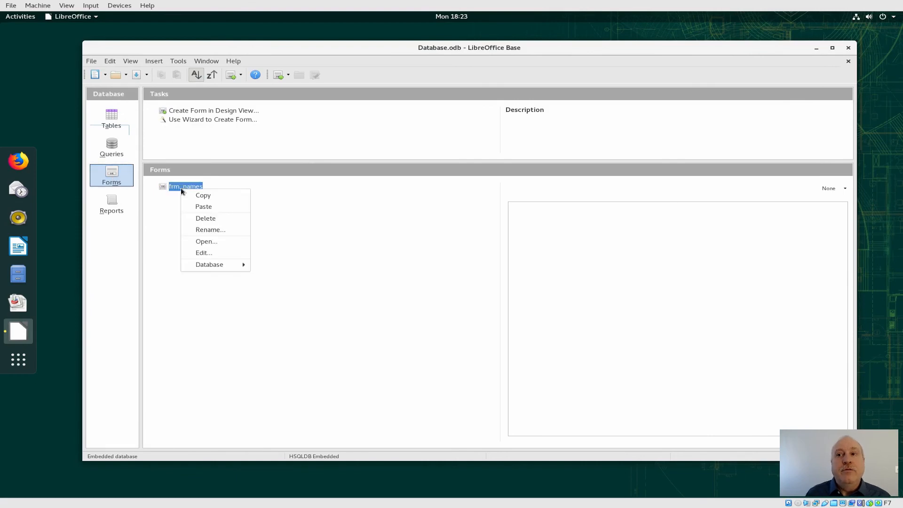
{"action": "left_click", "coordinate": [226, 252]}
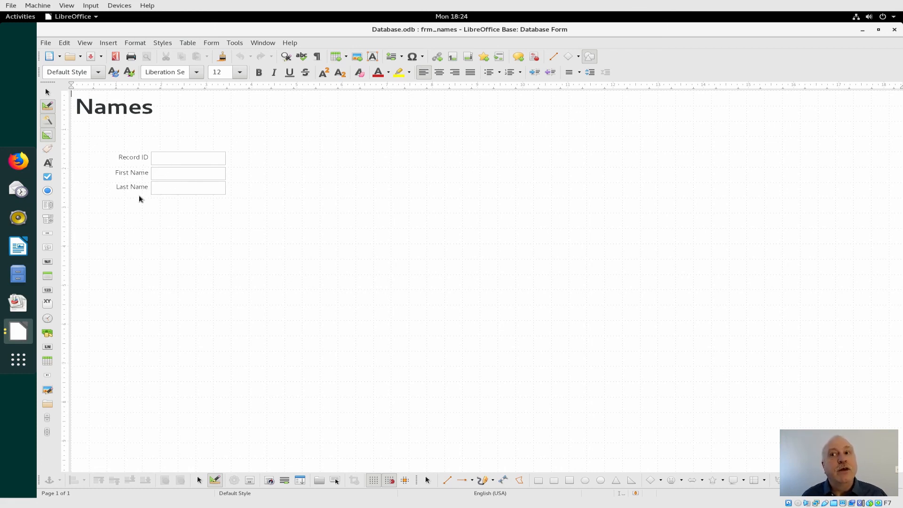
Examine the data and general properties of the Last Name text box, and close the form design without saving changes
{"action": "double_click", "coordinate": [179, 190]}
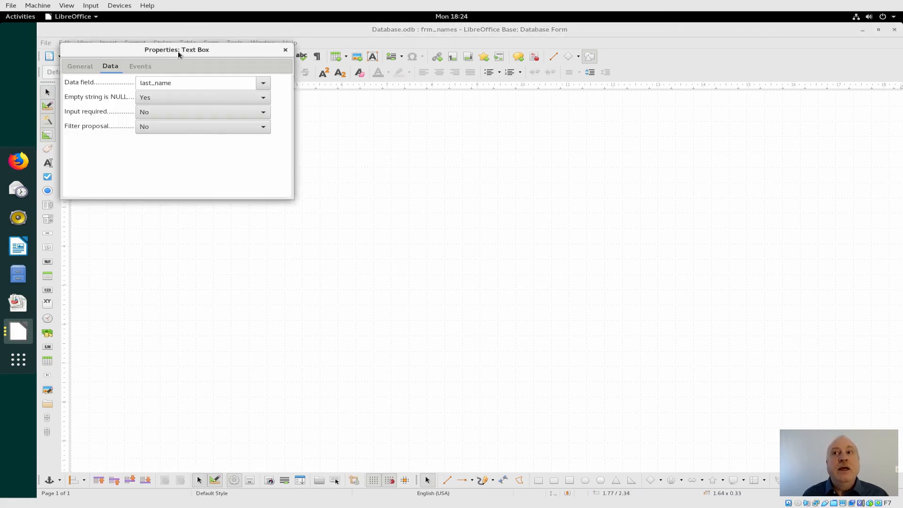
{"action": "left_click_drag", "start_coordinate": [178, 51], "coordinate": [568, 158]}
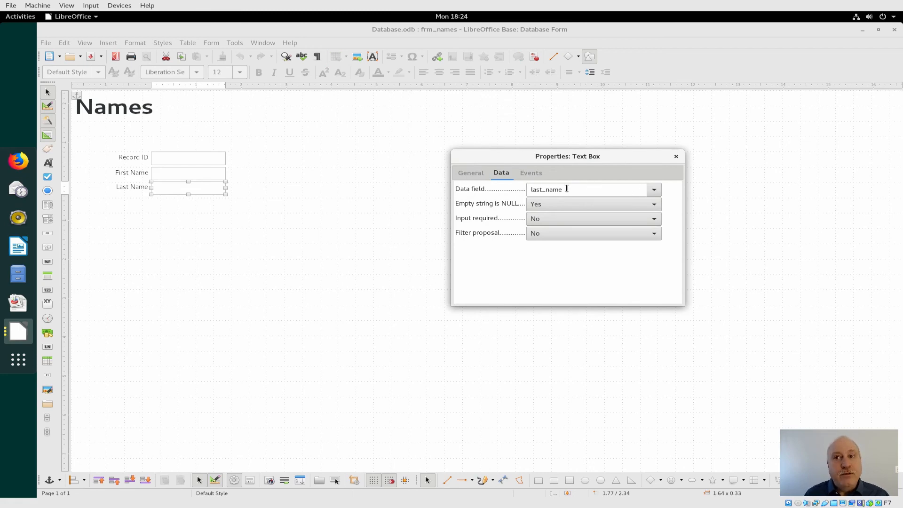
{"action": "left_click", "coordinate": [478, 174]}
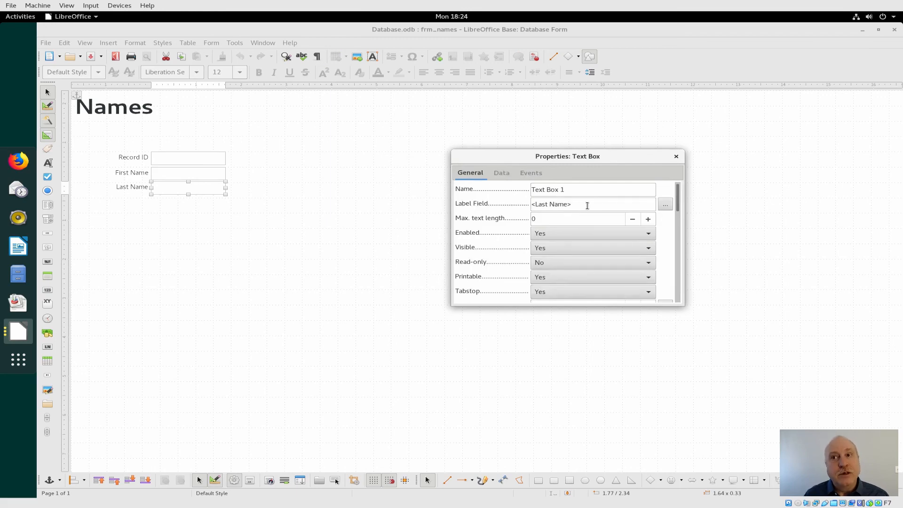
{"action": "left_click", "coordinate": [676, 157]}
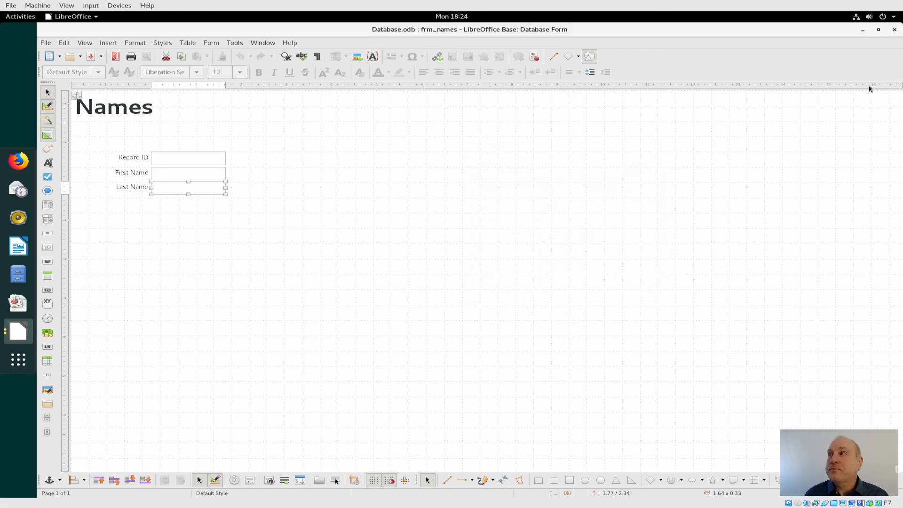
{"action": "left_click", "coordinate": [894, 30]}
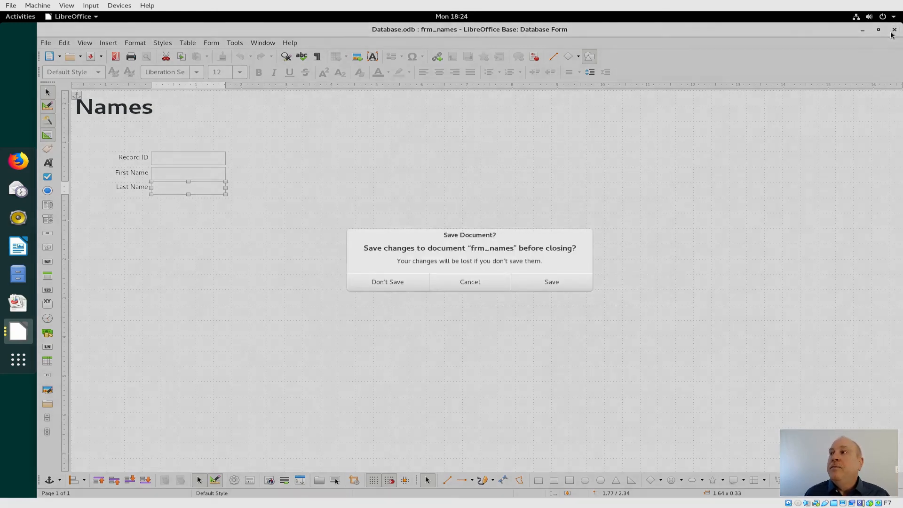
{"action": "left_click", "coordinate": [406, 282]}
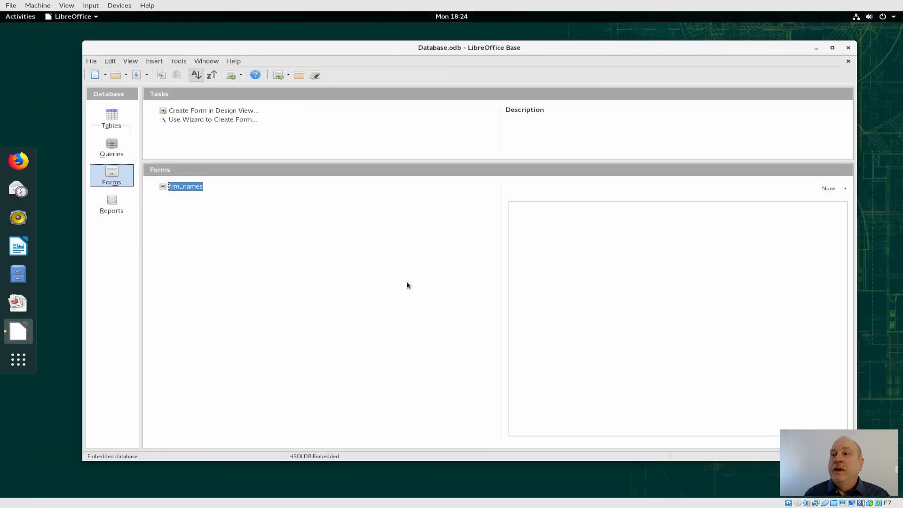
Open the frm_names form, browse forward and back through its records, and close the form and the database
{"action": "double_click", "coordinate": [190, 188]}
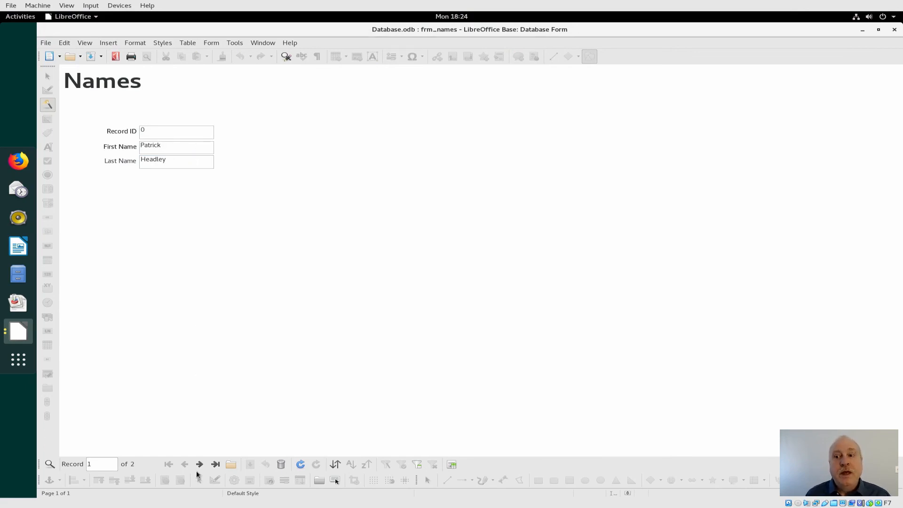
{"action": "left_click", "coordinate": [200, 465]}
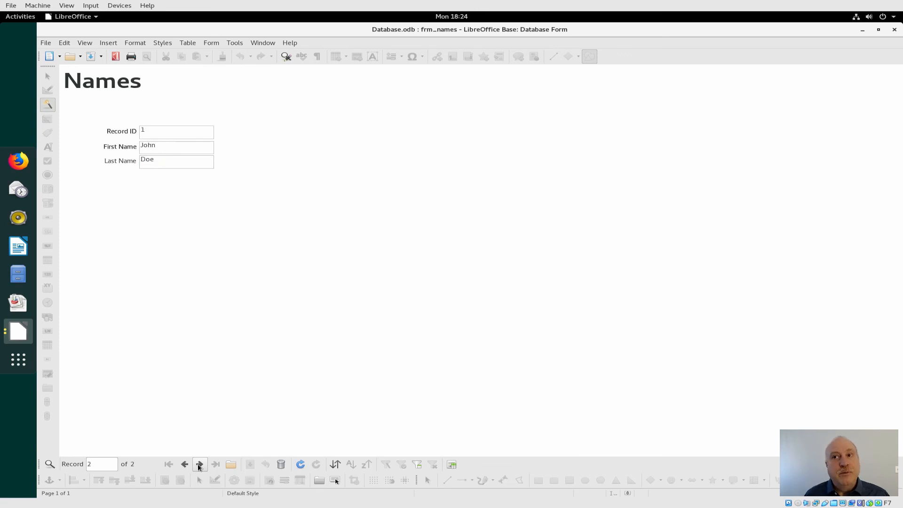
{"action": "left_click", "coordinate": [199, 464]}
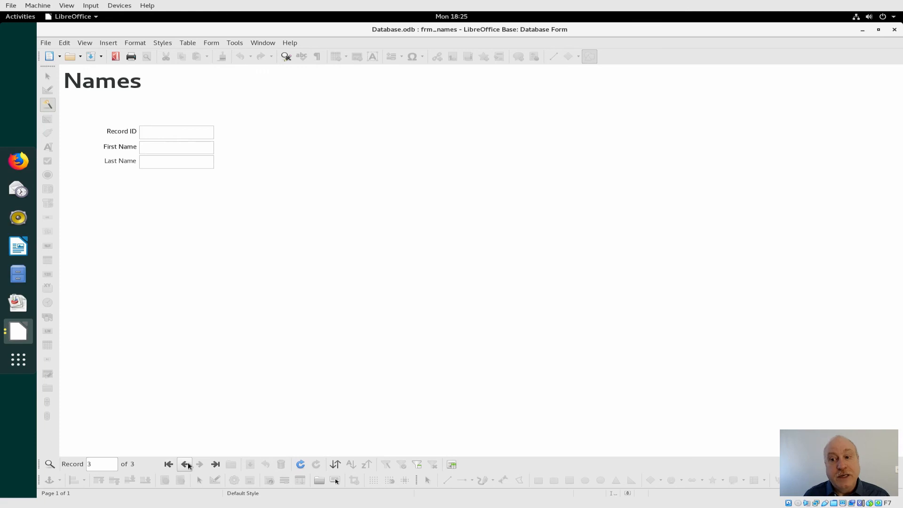
{"action": "left_click", "coordinate": [185, 464]}
{"action": "left_click", "coordinate": [185, 465]}
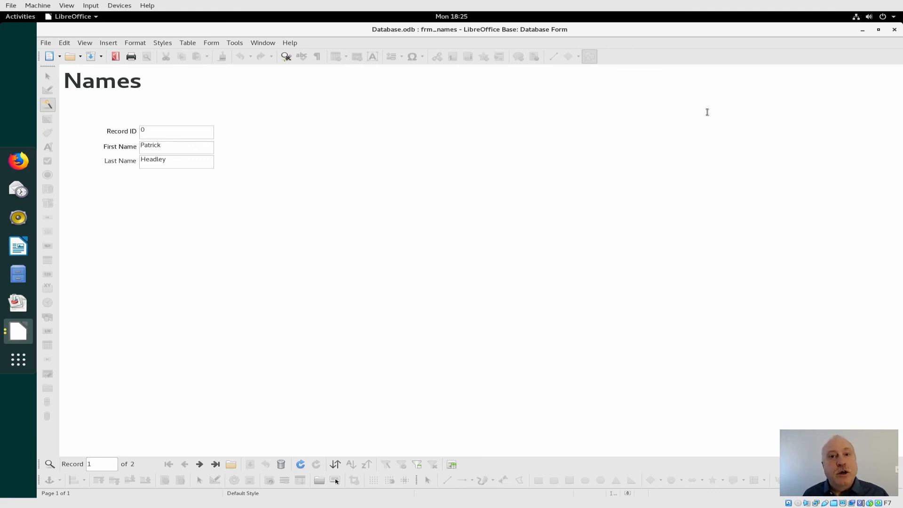
{"action": "left_click", "coordinate": [895, 30]}
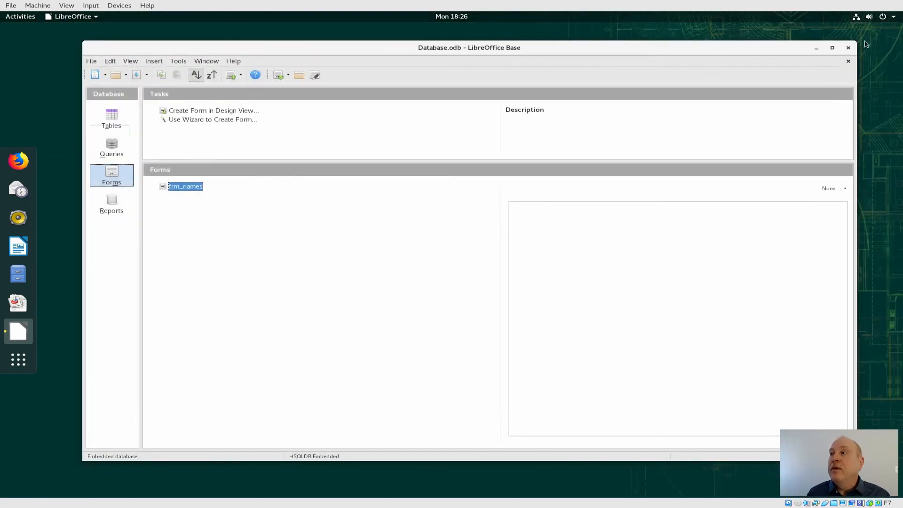
{"action": "left_click", "coordinate": [849, 48]}
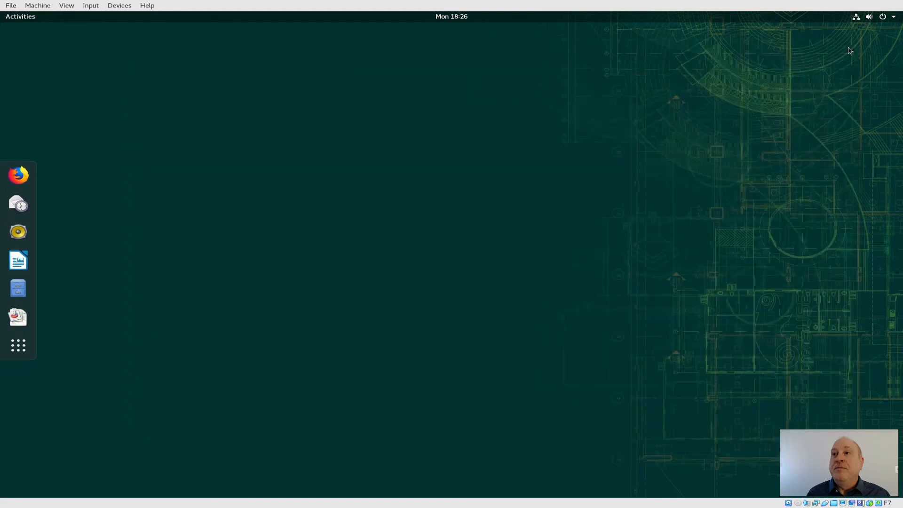